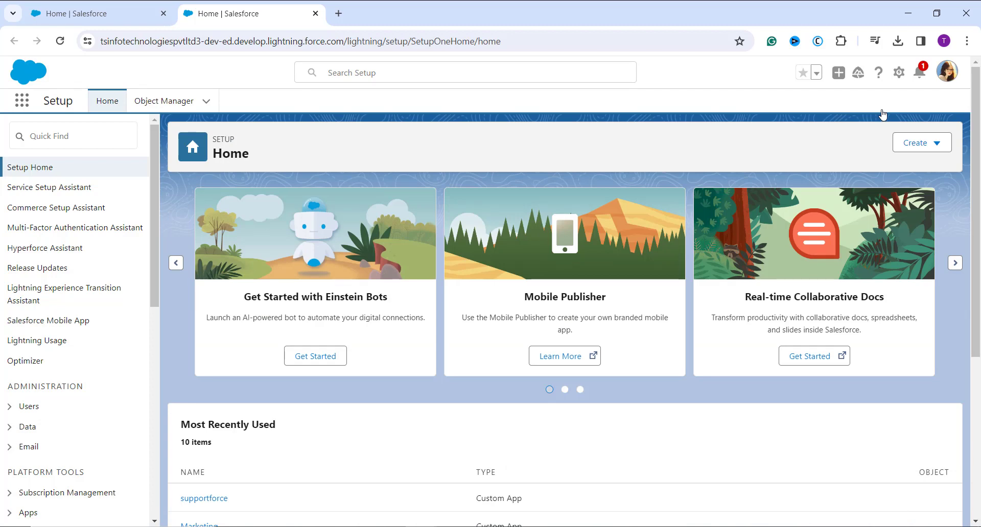
Find the Opportunity object in Object Manager and open its Fields & Relationships.
click(177, 110)
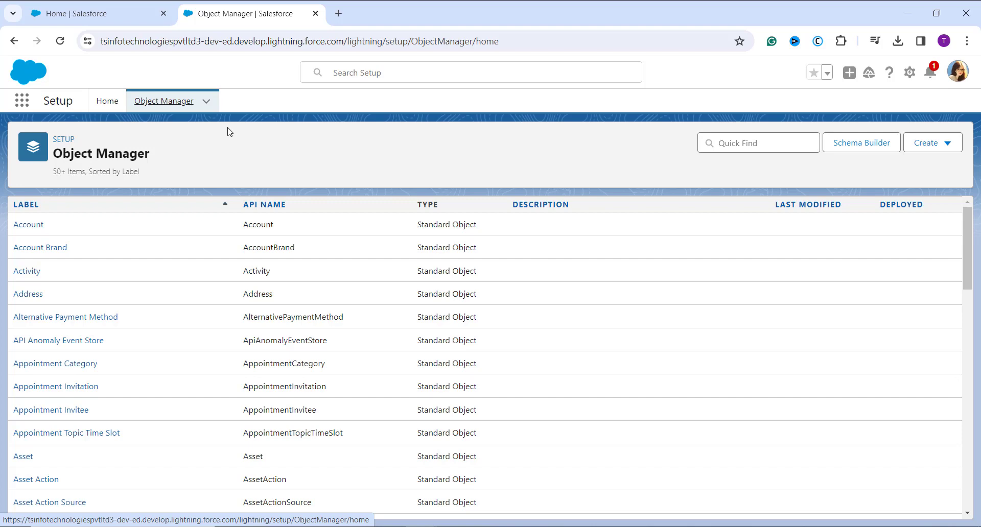
click(737, 148)
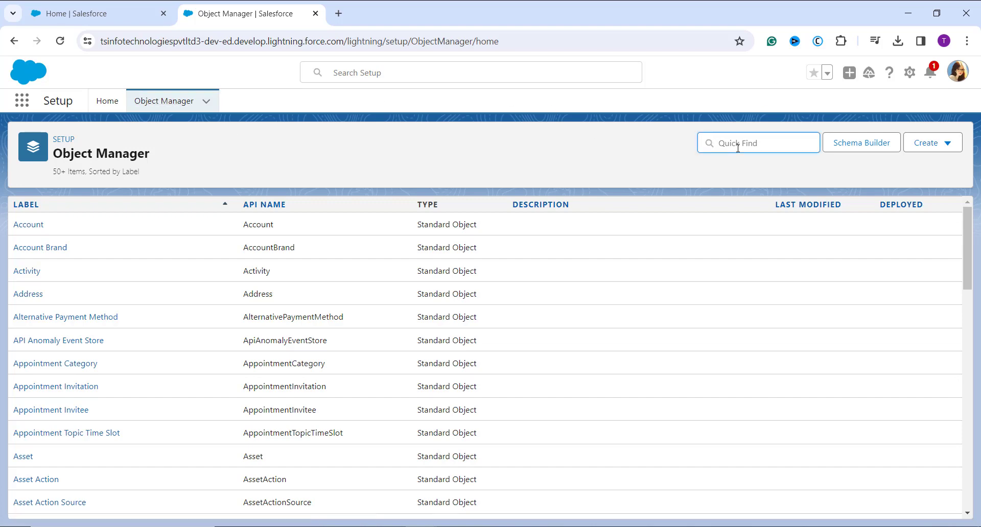
text(opport)
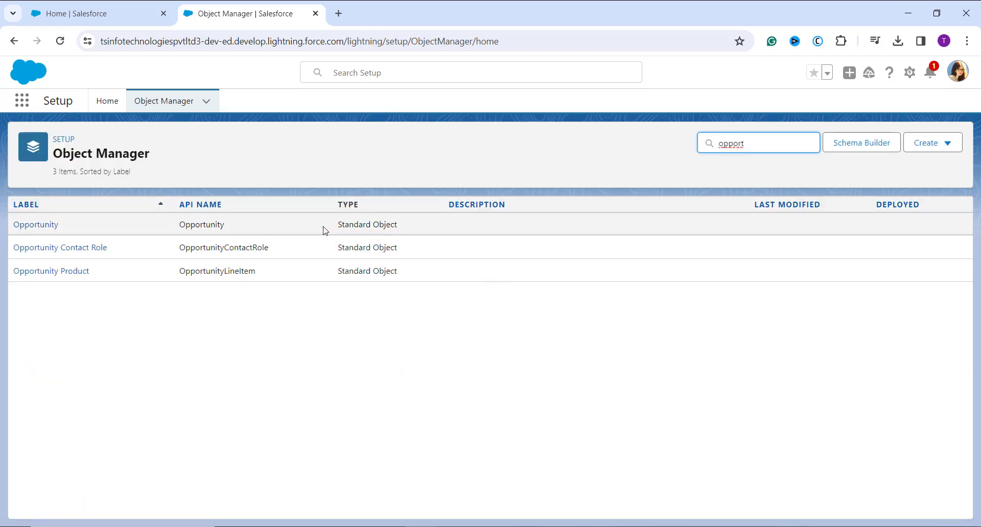
click(22, 228)
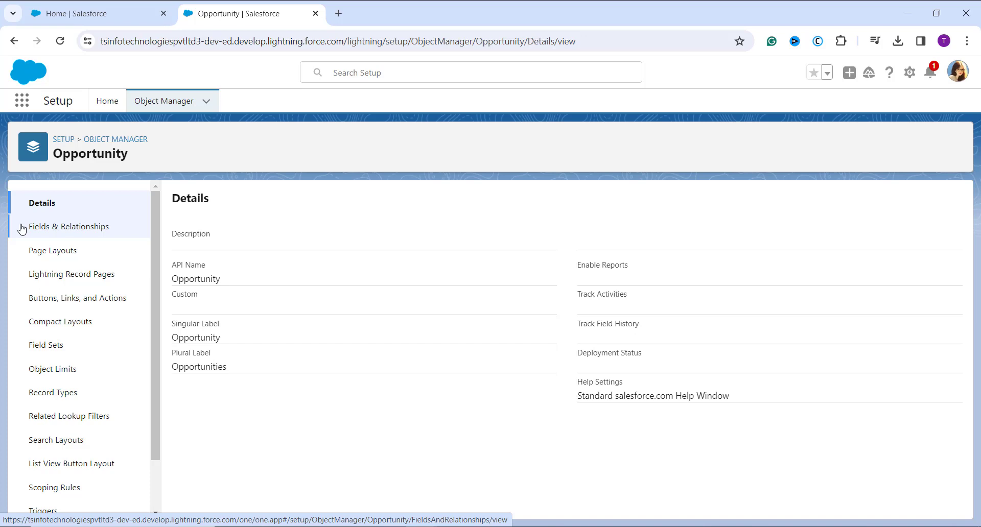
click(52, 236)
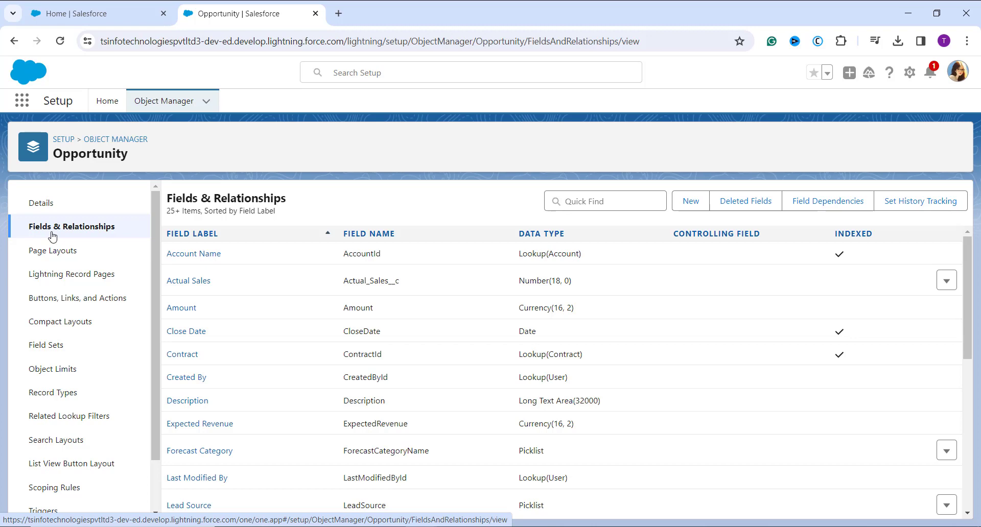
Start a new custom field on Opportunity with Formula as its data type.
click(690, 202)
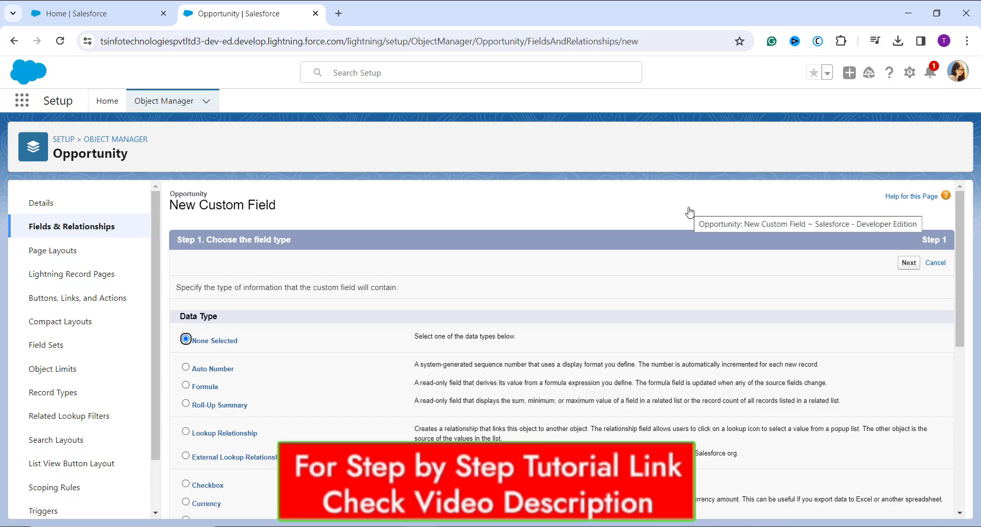
click(186, 385)
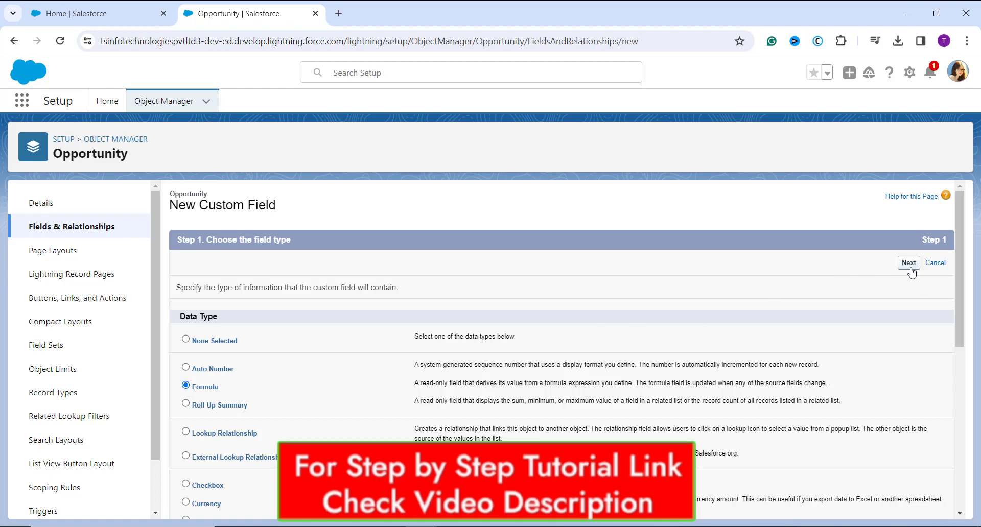
click(909, 263)
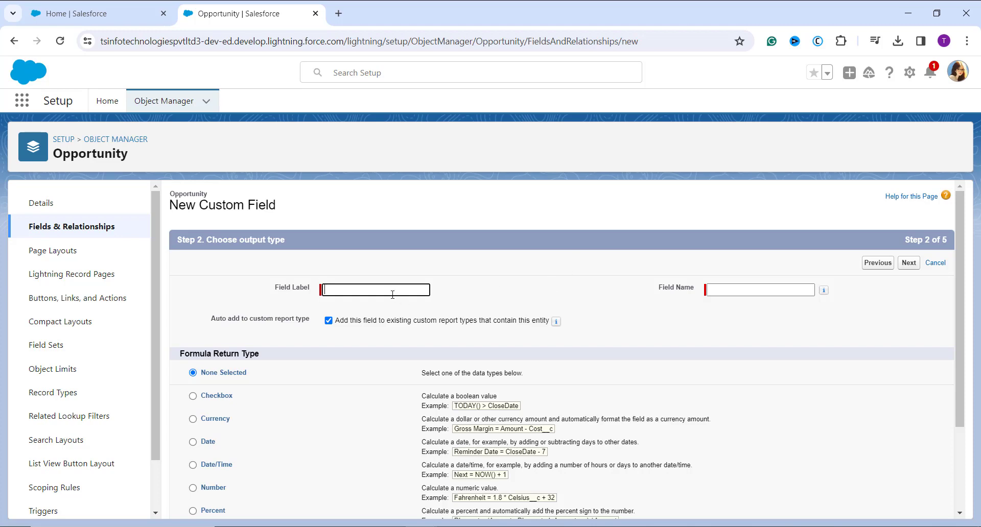
Label the field "Absolute Sales Variance", choose Currency as the formula return type and continue to the formula editor.
text(Absolute Sale s Variance)
click(725, 292)
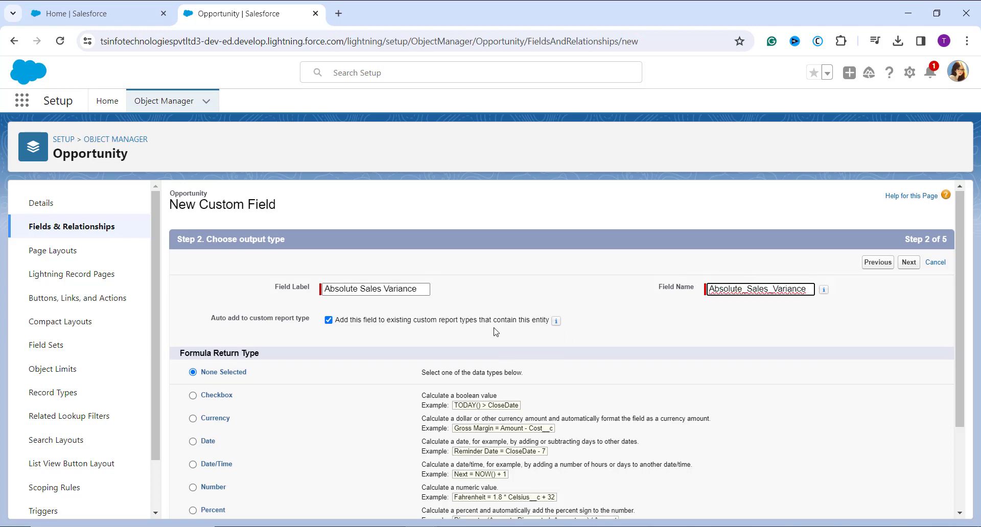
scroll(495, 332, down, 2)
scroll(372, 416, down, 1)
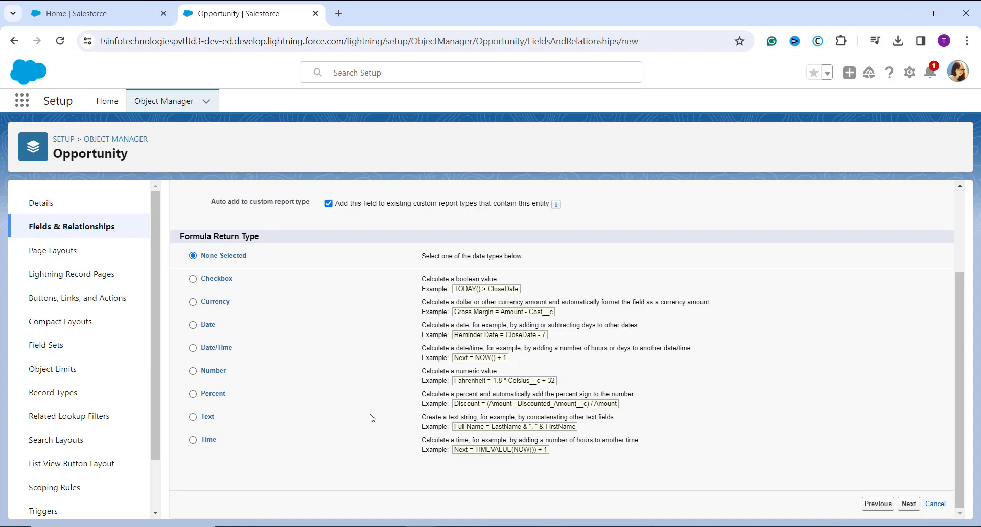
click(193, 302)
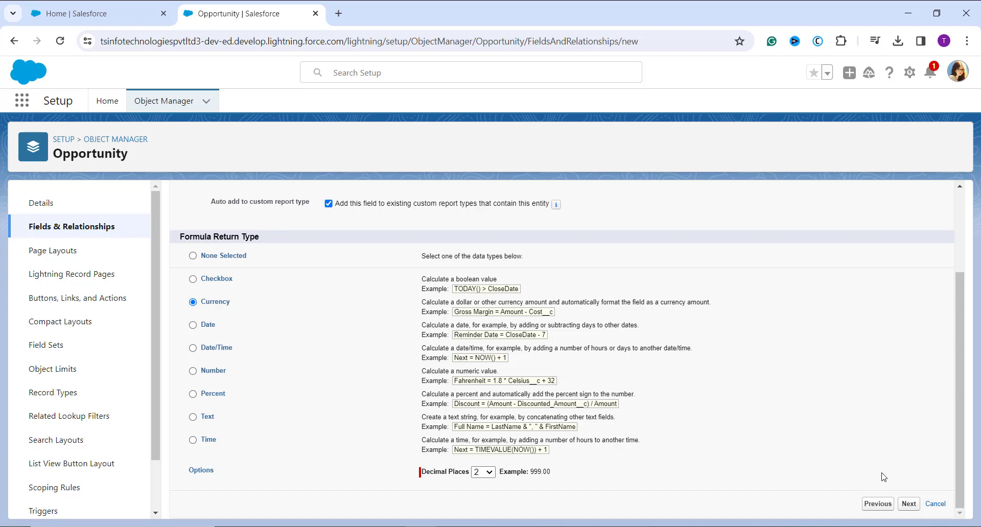
click(910, 505)
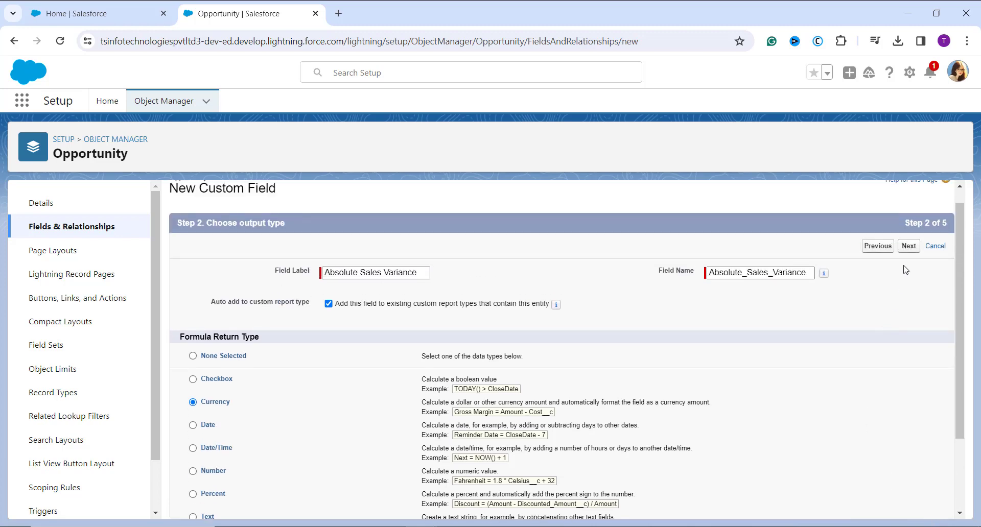
scroll(939, 384, down, 2)
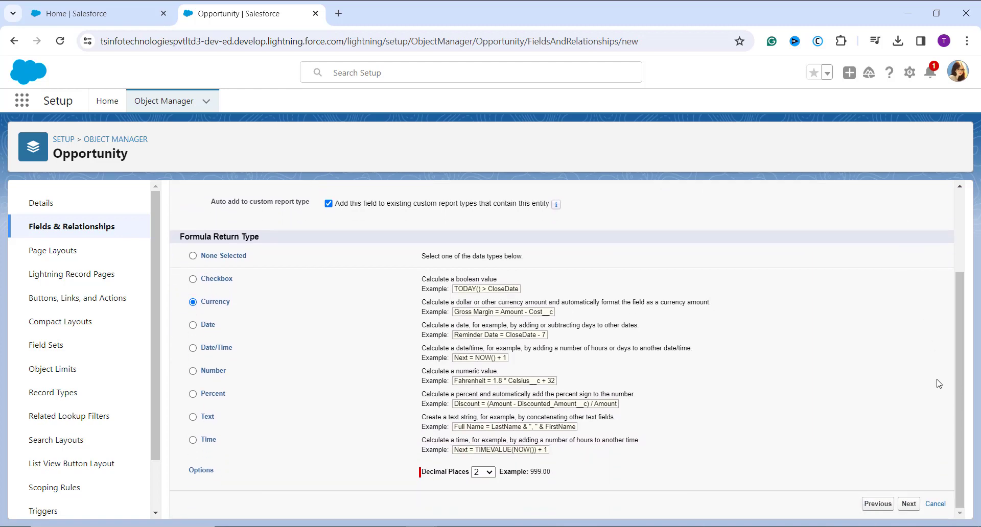
click(908, 505)
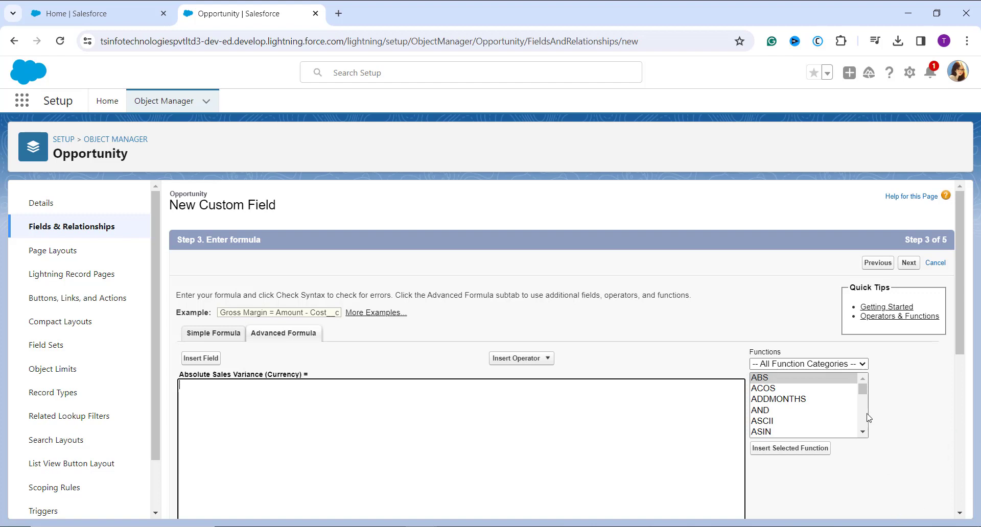
Insert the ABS function from the Math category into the formula and delete its "number" placeholder.
click(798, 364)
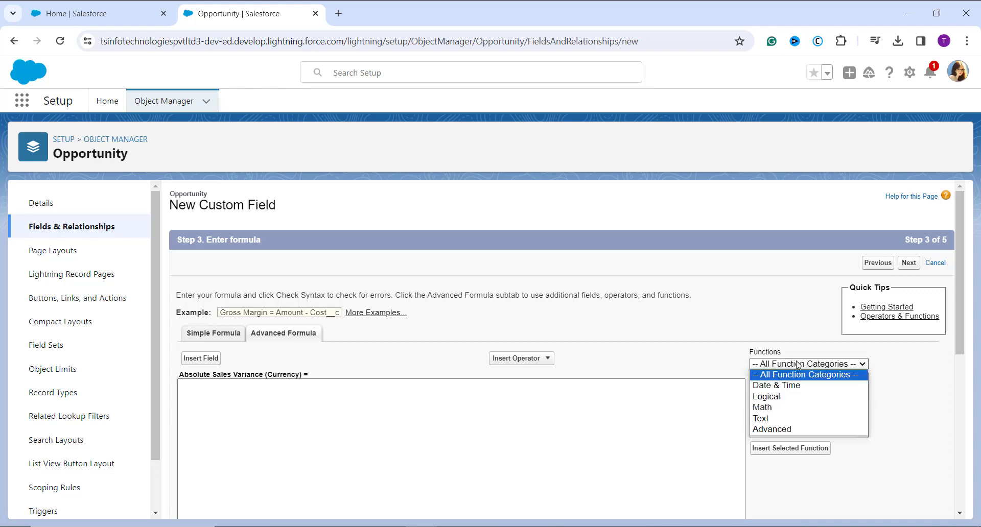
click(788, 411)
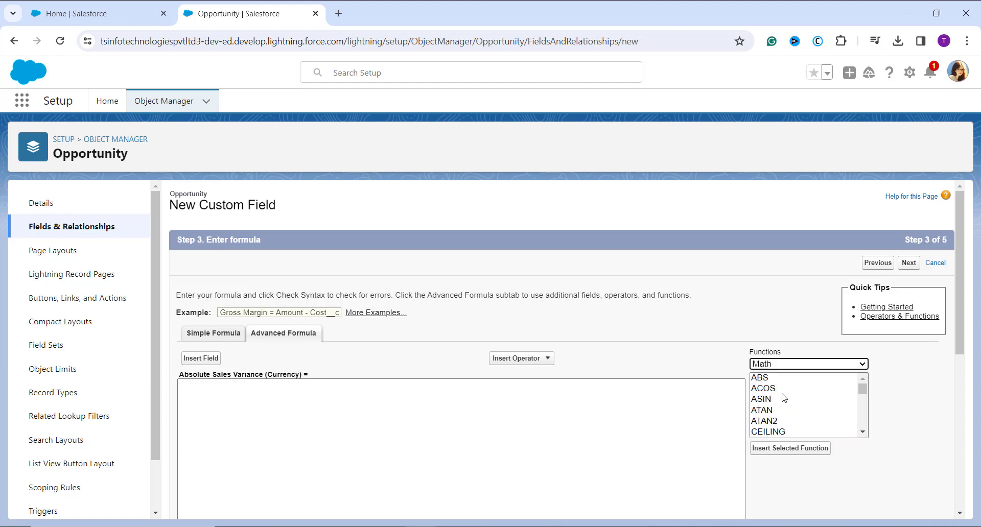
click(767, 381)
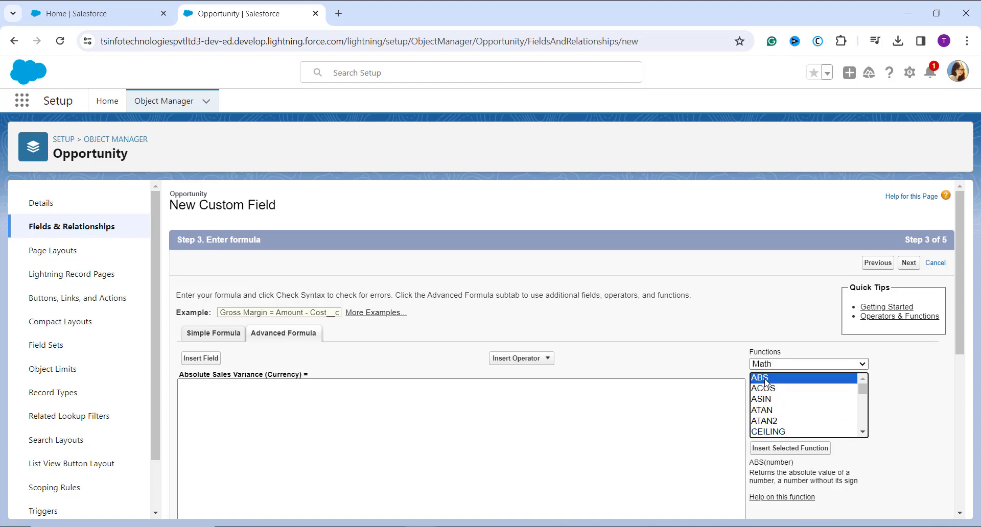
click(803, 455)
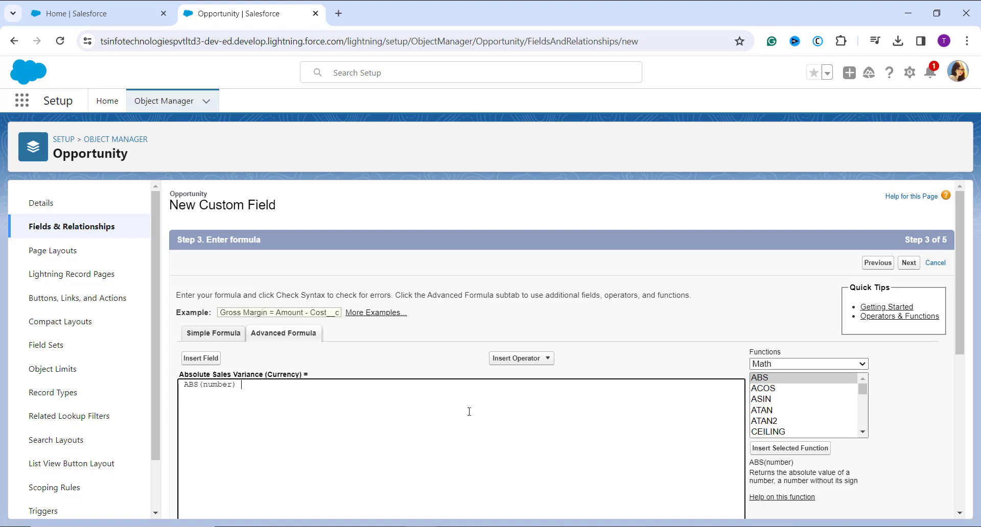
scroll(469, 411, down, 1)
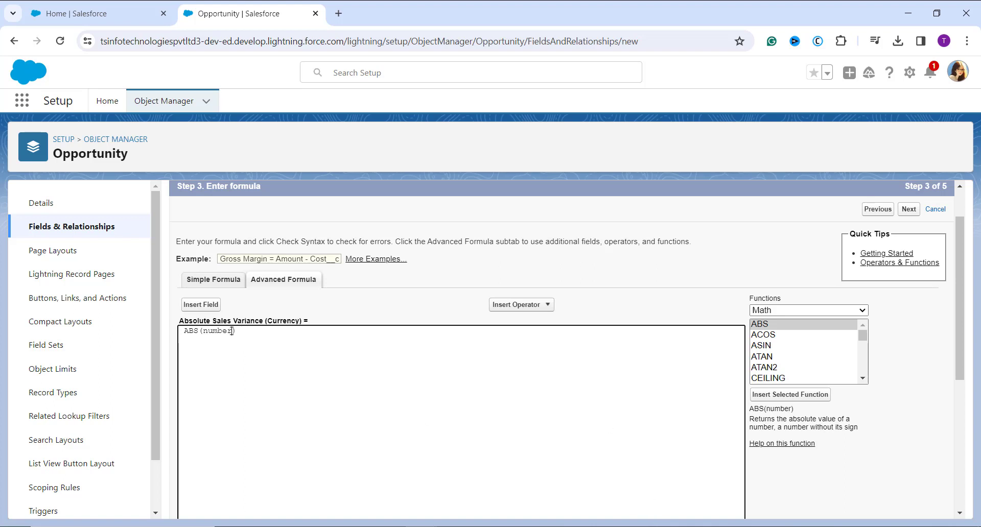
key(BackSpace)
key(BackSpace)
key(BackSpace)
key(BackSpace)
key(BackSpace)
key(BackSpace)
Insert the Opportunity field Target Sales between the parentheses of the ABS function.
click(206, 306)
scroll(454, 378, down, 6)
scroll(455, 378, down, 4)
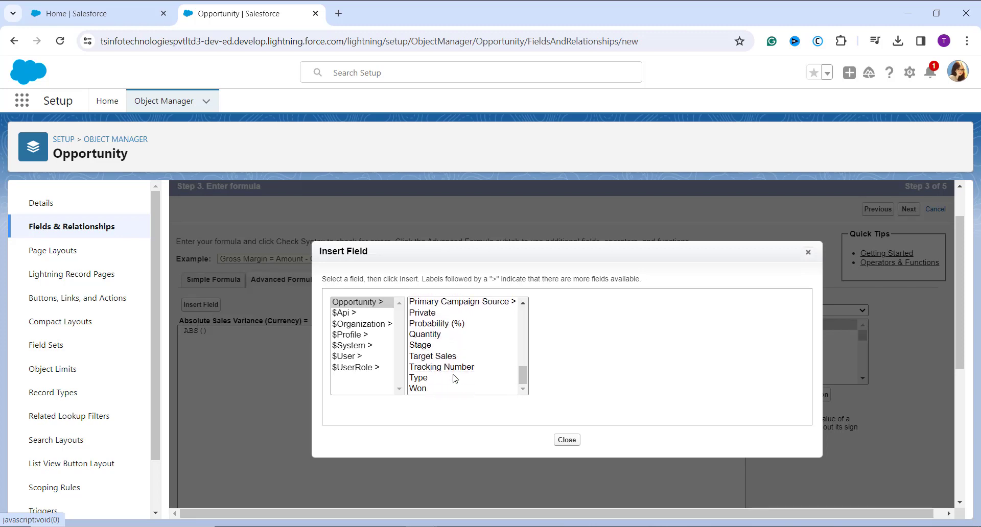
click(448, 360)
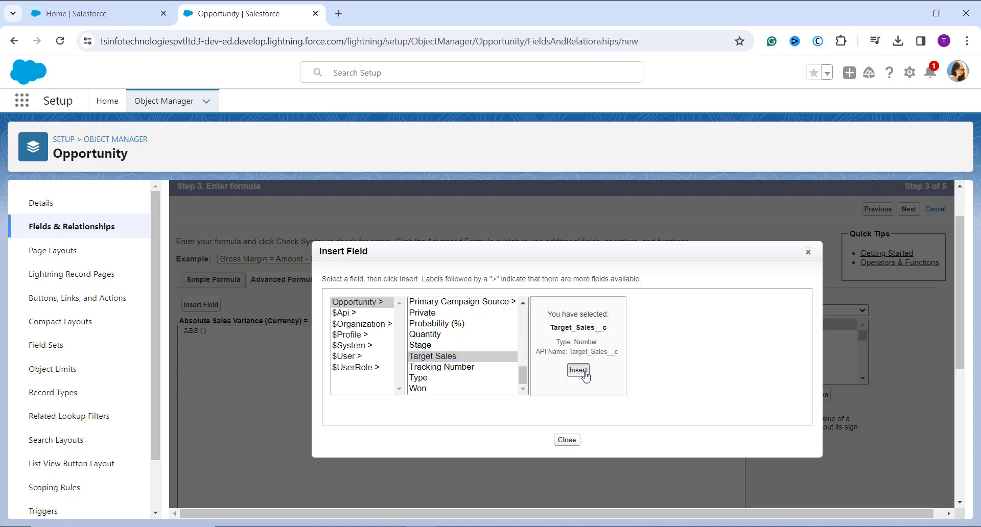
click(585, 373)
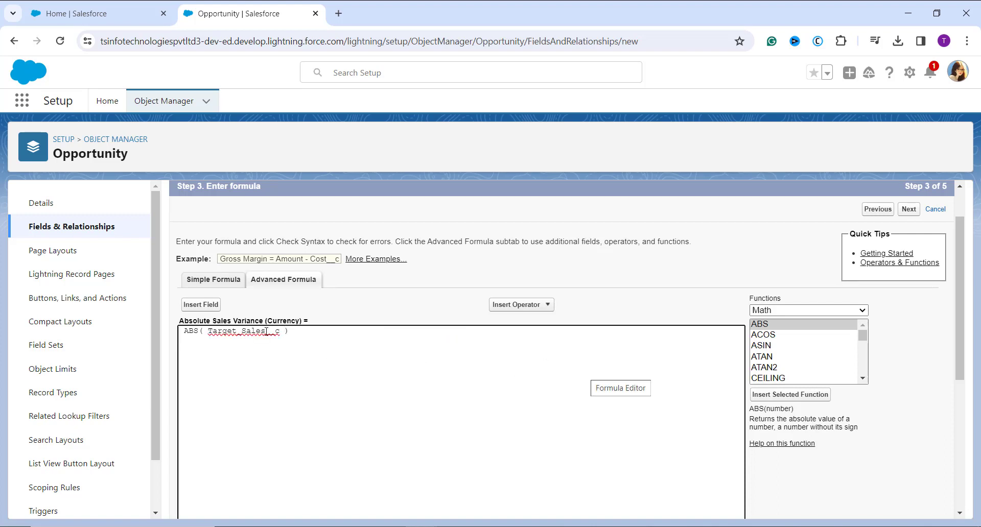
Add a Subtract operator and the Actual Sales field to complete the formula ABS(Target_Sales__c - Actual_Sales__c).
click(534, 309)
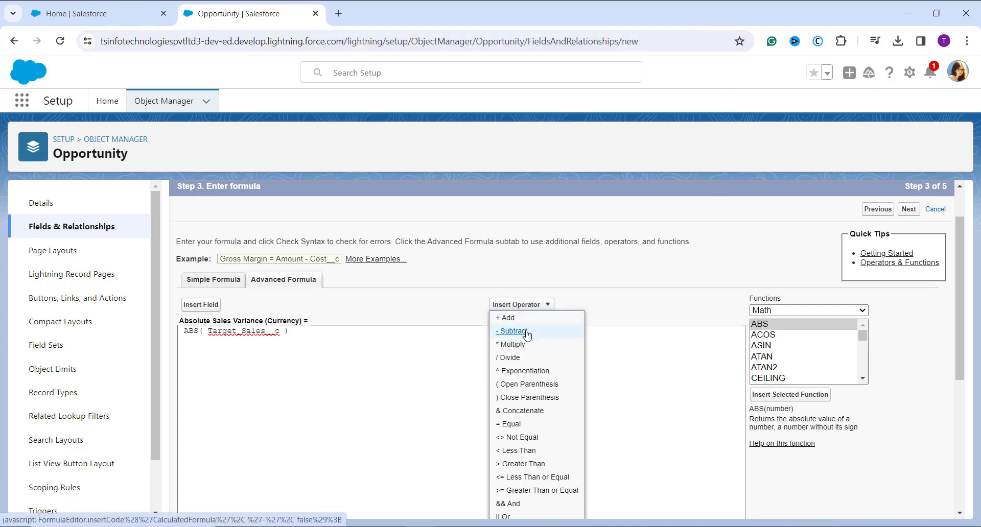
click(513, 331)
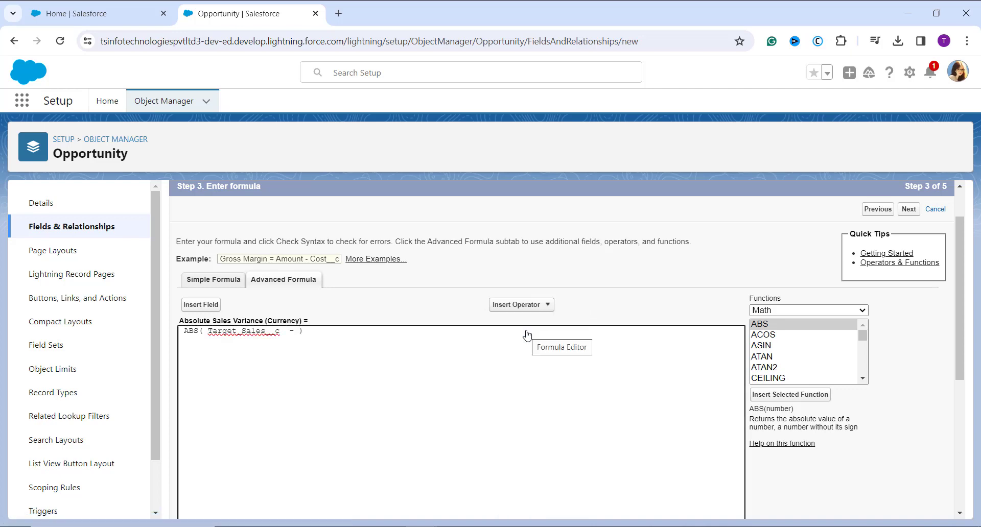
click(199, 306)
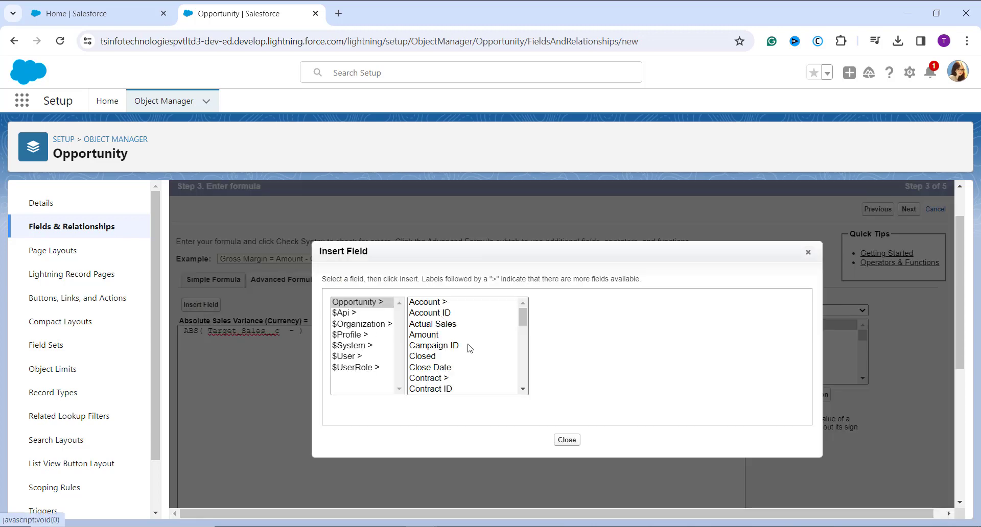
scroll(470, 350, down, 4)
scroll(482, 357, up, 4)
click(450, 327)
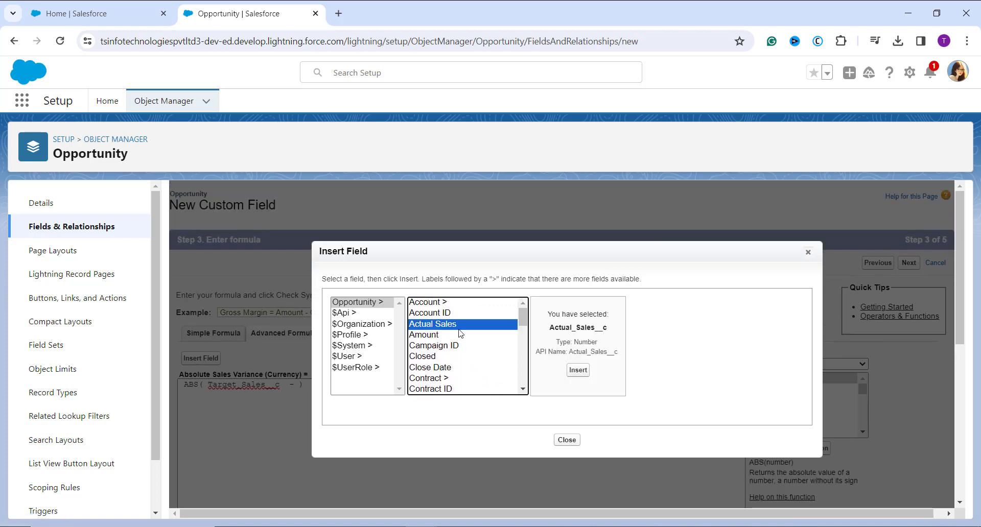
click(577, 371)
Check the syntax of the Absolute Sales Variance formula.
scroll(543, 388, down, 2)
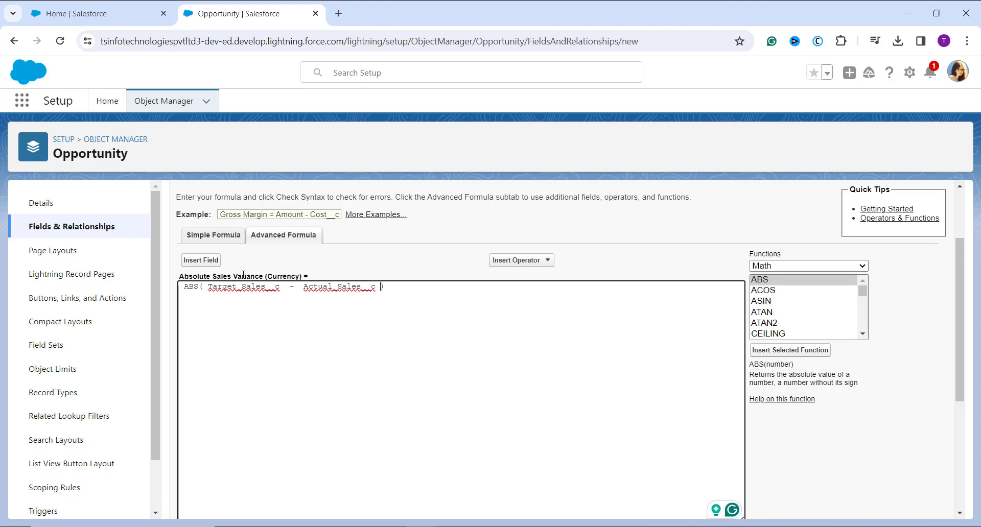
scroll(202, 297, down, 2)
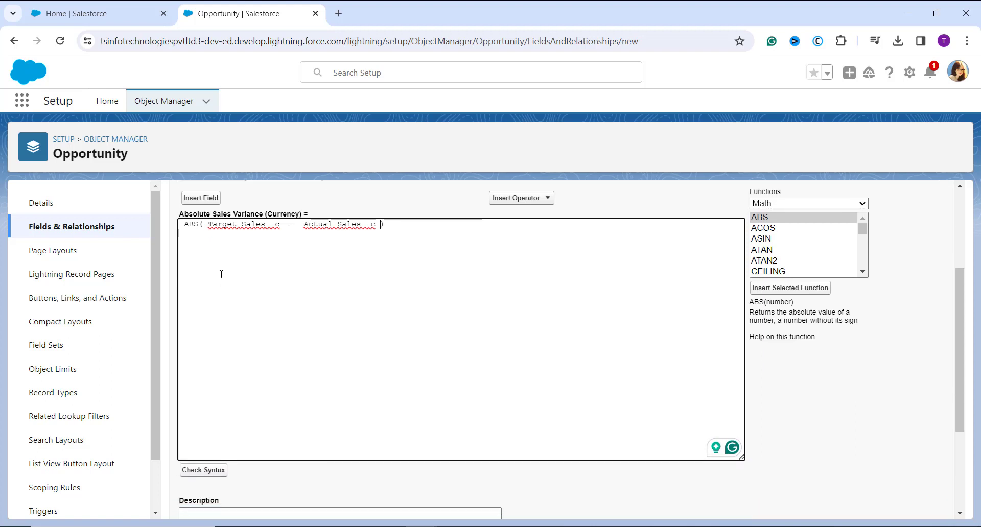
click(204, 481)
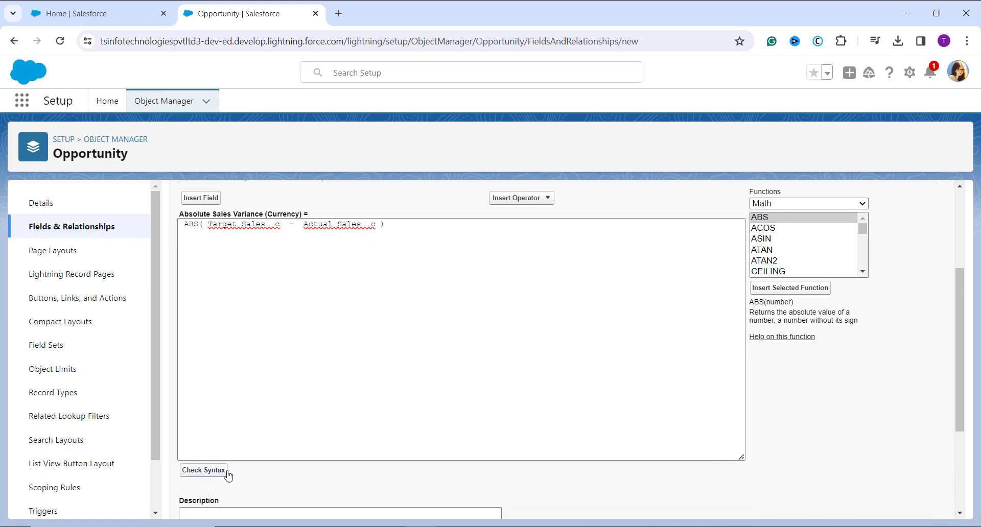
scroll(228, 469, down, 3)
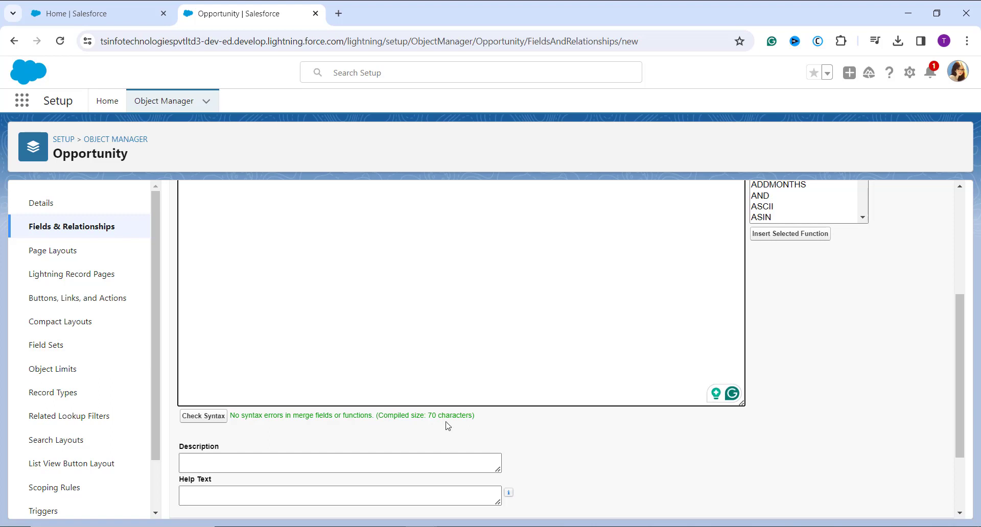
Continue to field-level security, leaving Description and Help Text empty and blank fields treated as zeroes.
scroll(448, 426, down, 2)
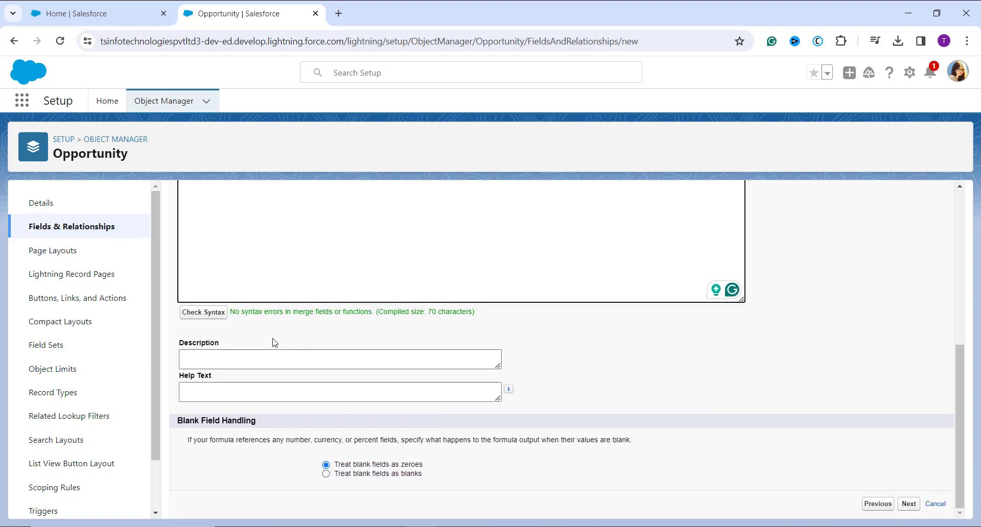
click(266, 358)
click(262, 398)
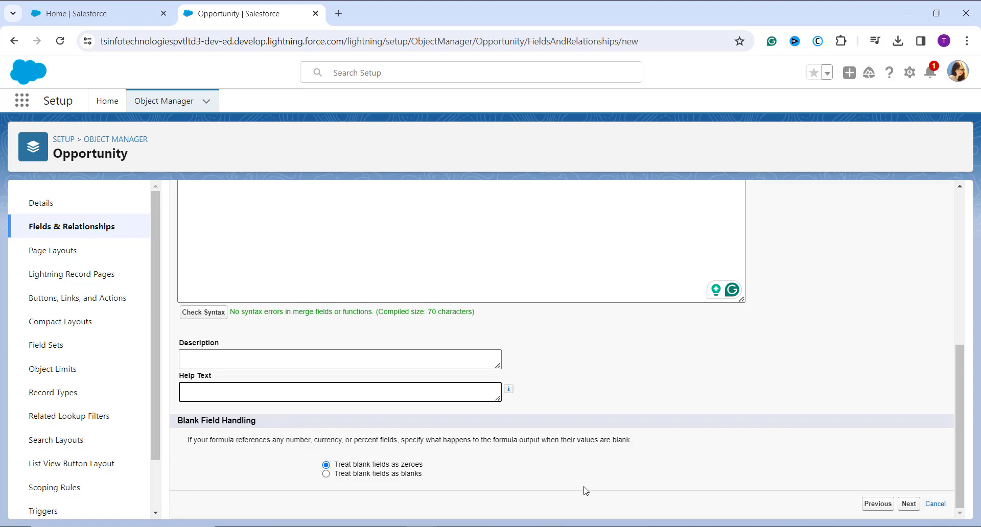
click(910, 504)
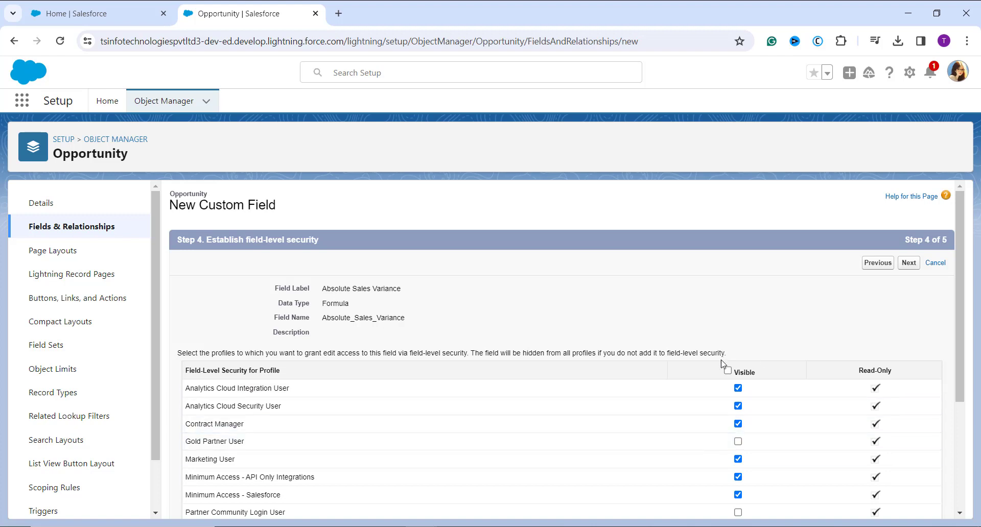
Save the Absolute Sales Variance field with the default profile visibility and all four Opportunity page layouts selected.
scroll(840, 384, down, 2)
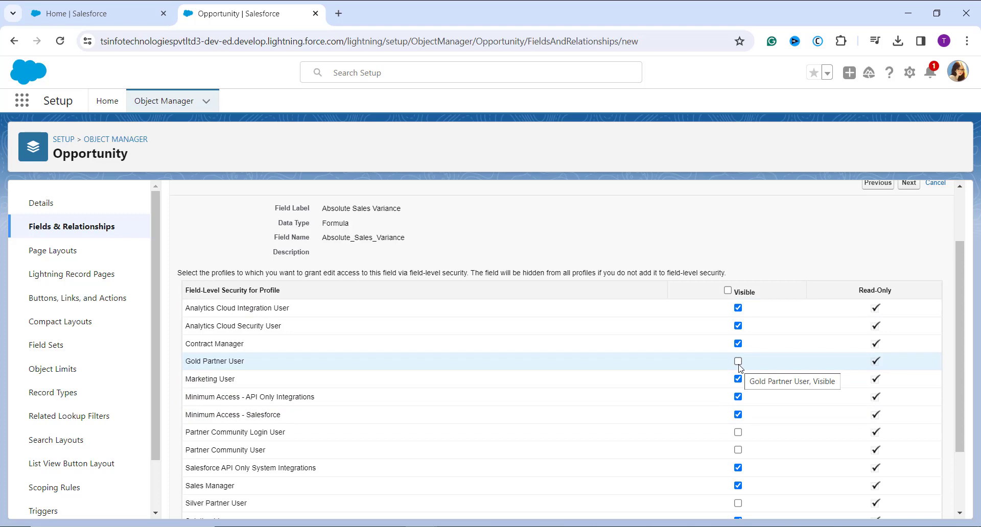
scroll(740, 368, down, 2)
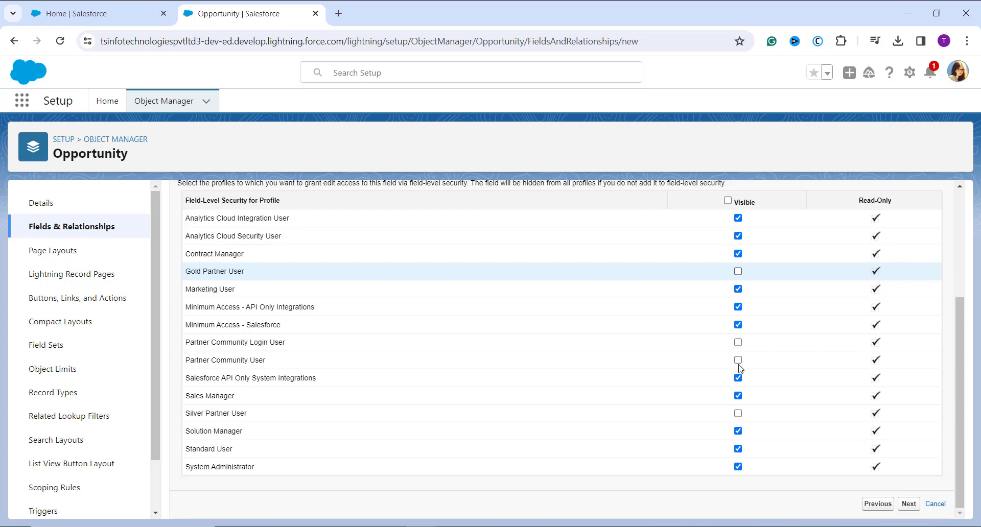
scroll(740, 369, up, 4)
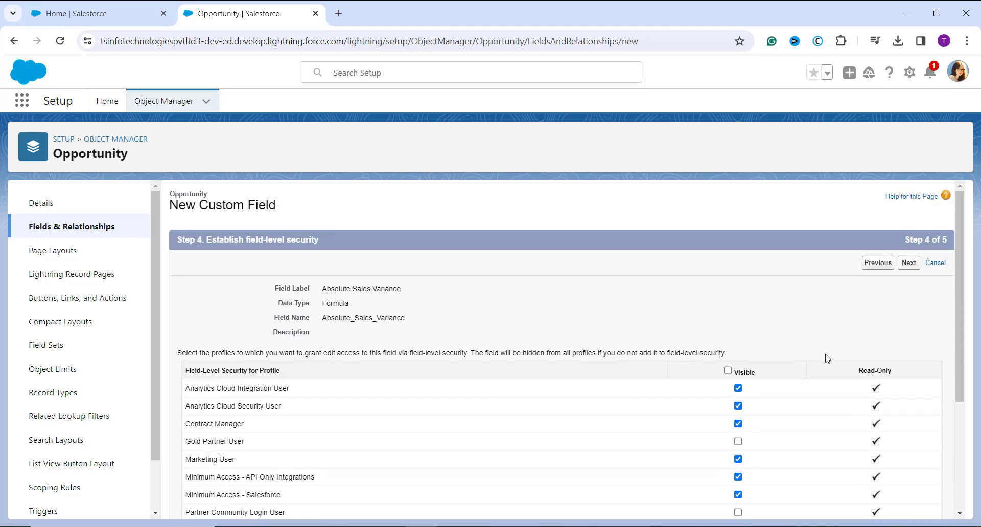
click(908, 263)
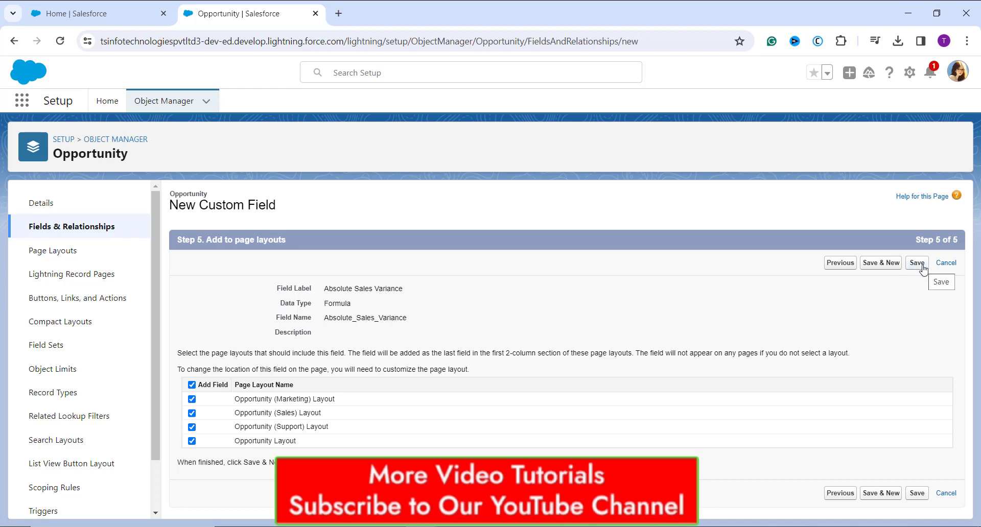
click(918, 263)
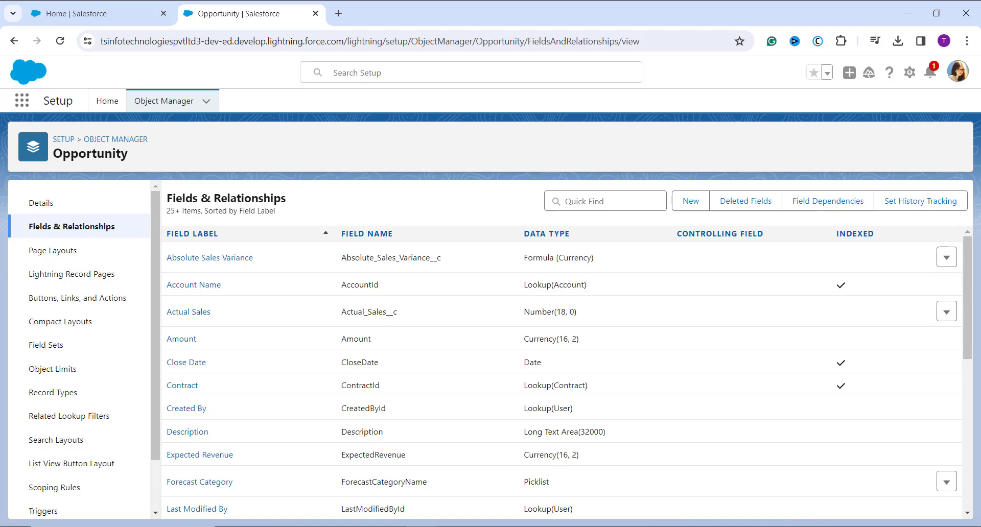
Open Setup in a new browser tab and go from there to the Opportunities list by searching for "opp".
click(910, 73)
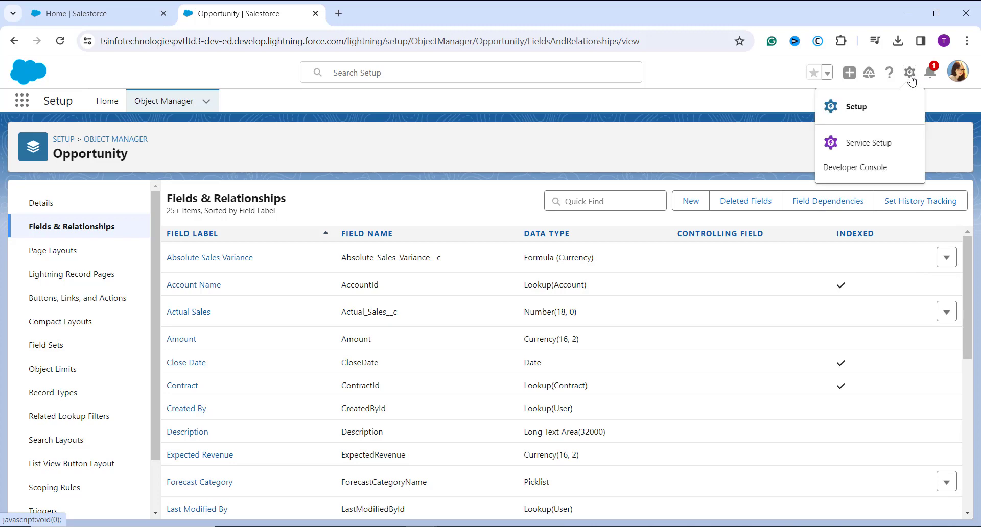
click(867, 109)
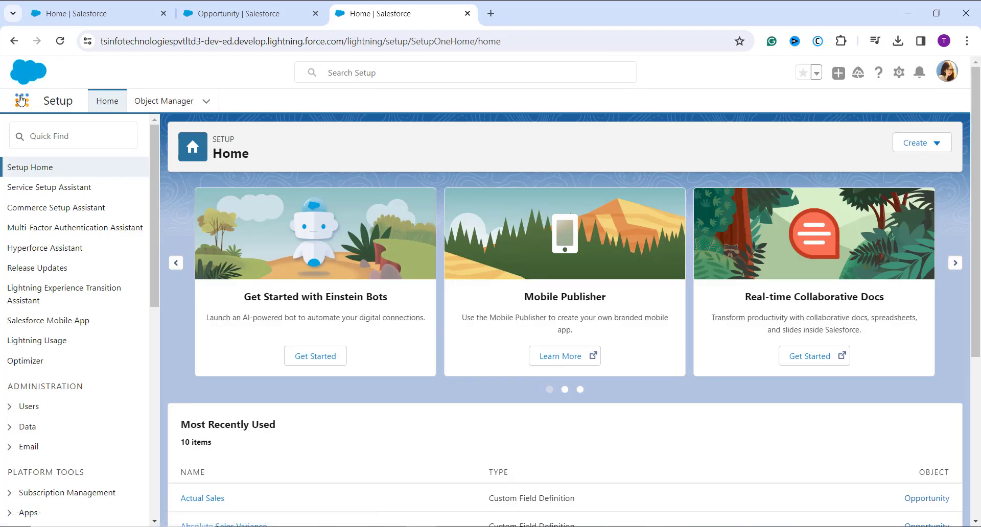
click(21, 100)
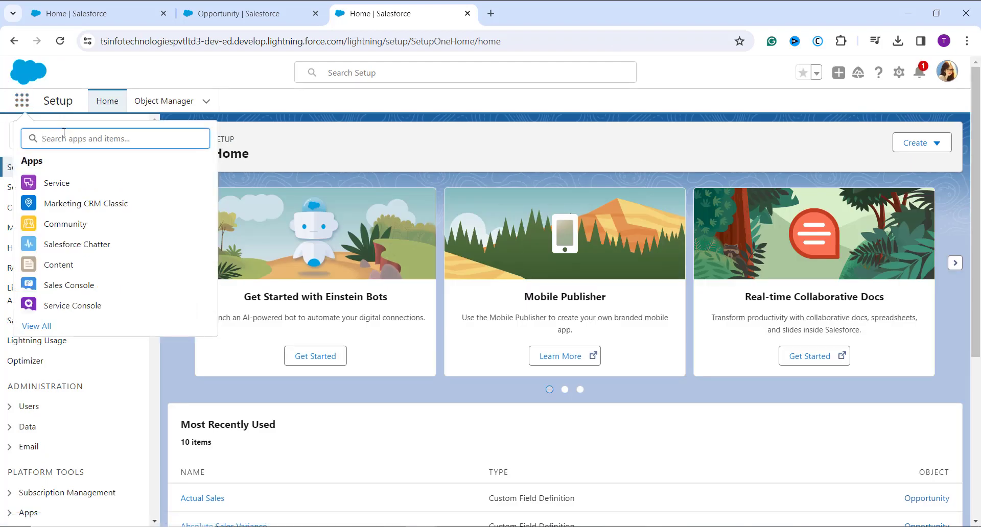
text(opp)
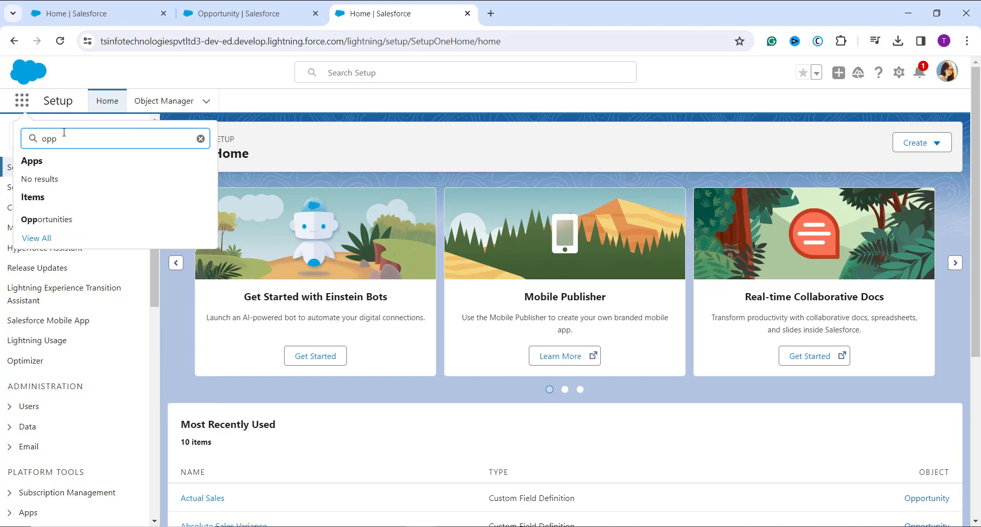
click(56, 221)
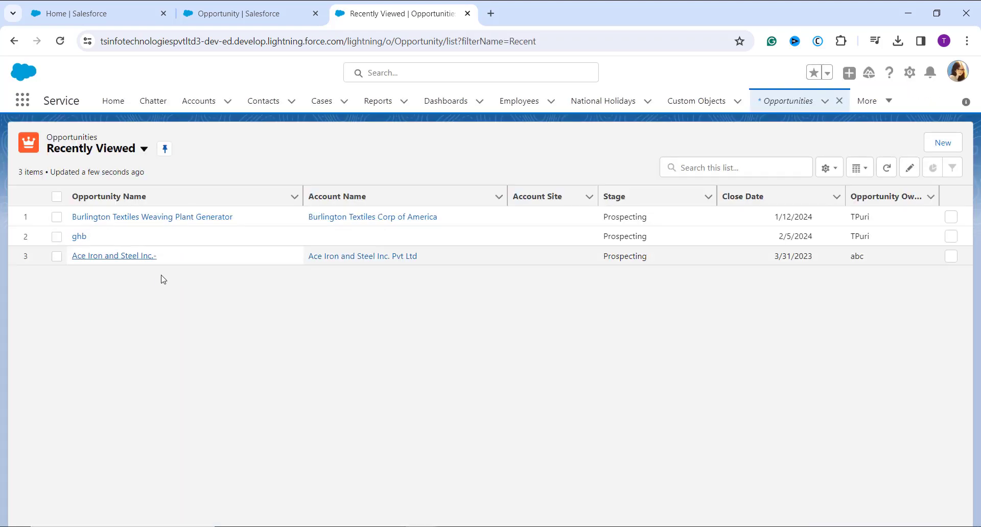
Open the details of the Ace Iron and Steel Inc.- opportunity and find its sales fields.
click(132, 256)
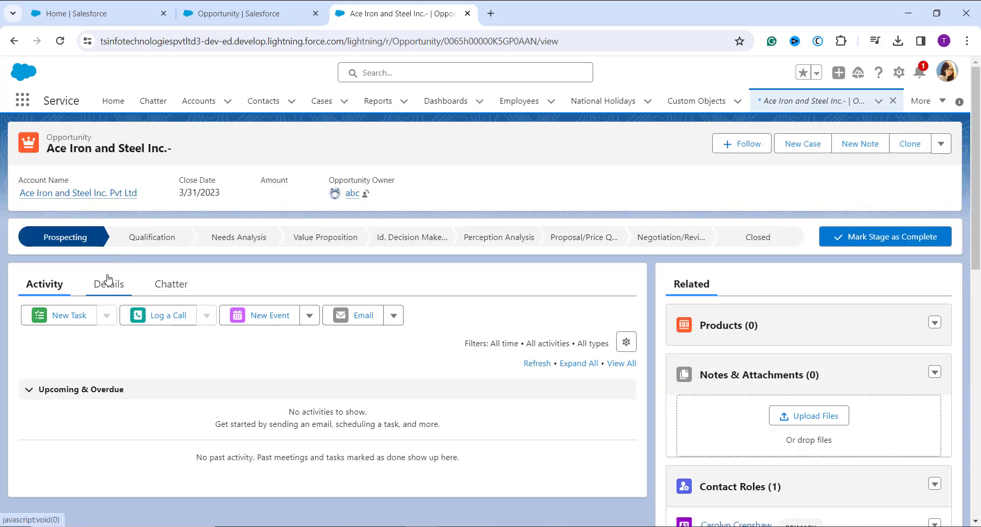
click(108, 281)
scroll(285, 358, down, 1)
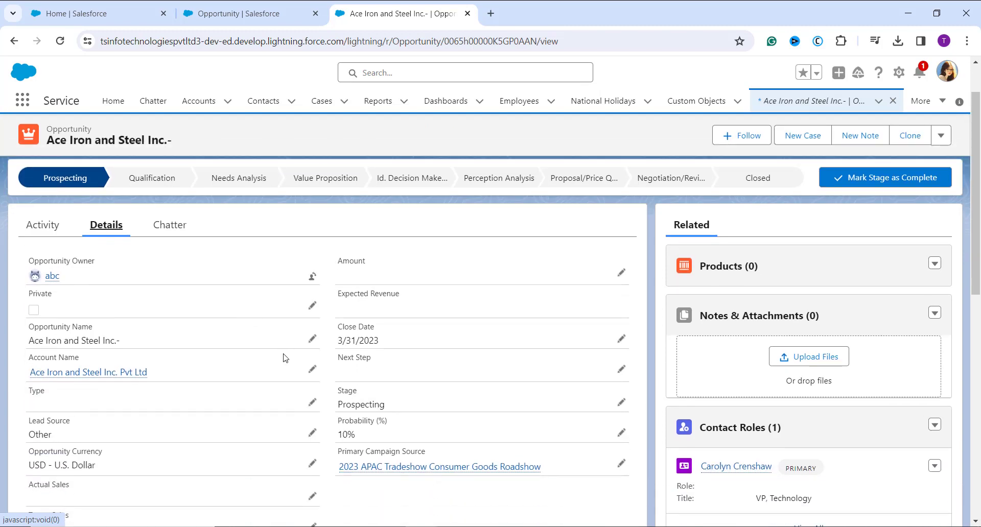
scroll(285, 358, down, 4)
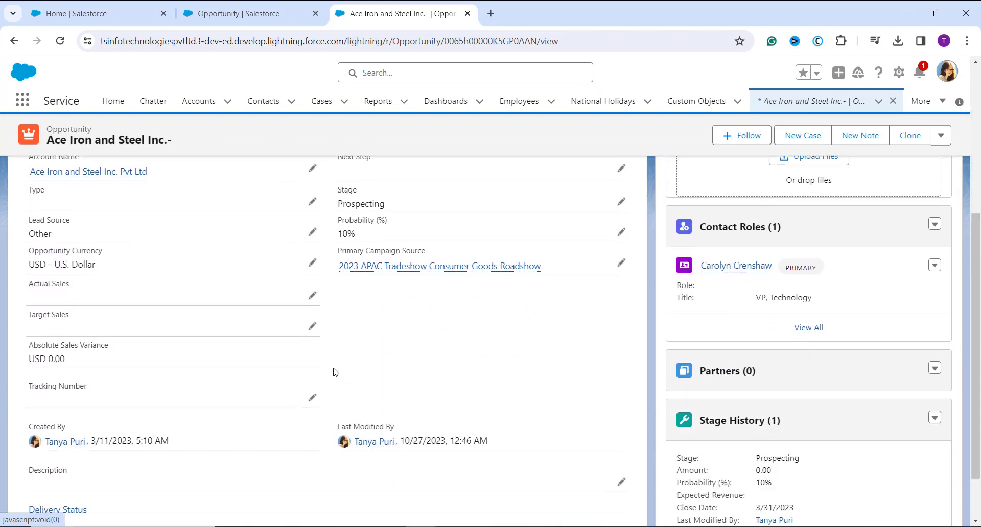
Set Actual Sales to 12500 and Target Sales to 10000 on the opportunity, and save the record.
click(312, 295)
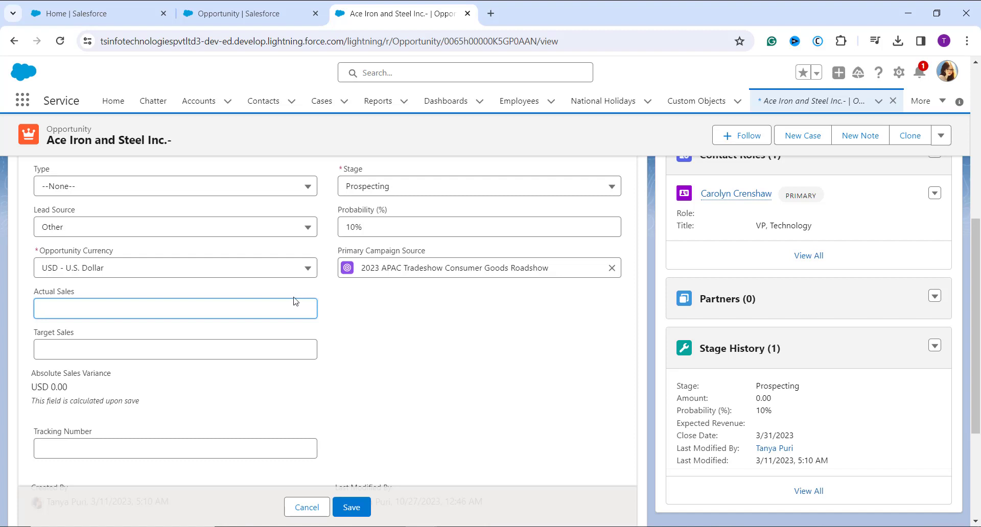
text(12500)
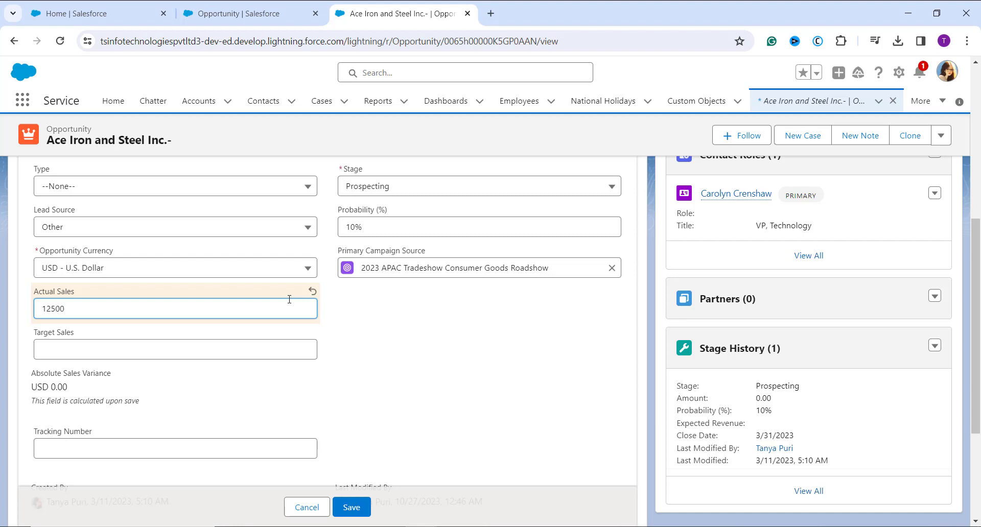
click(99, 354)
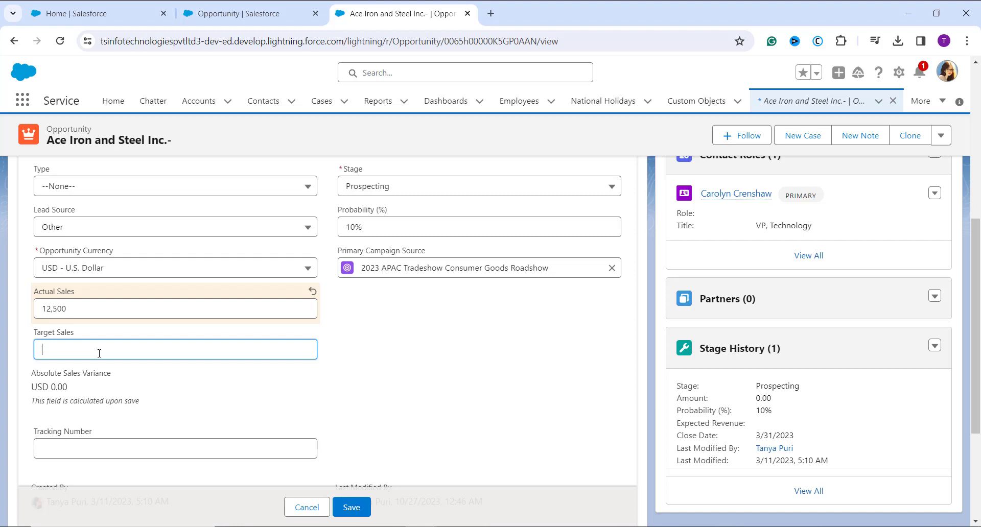
text(10000)
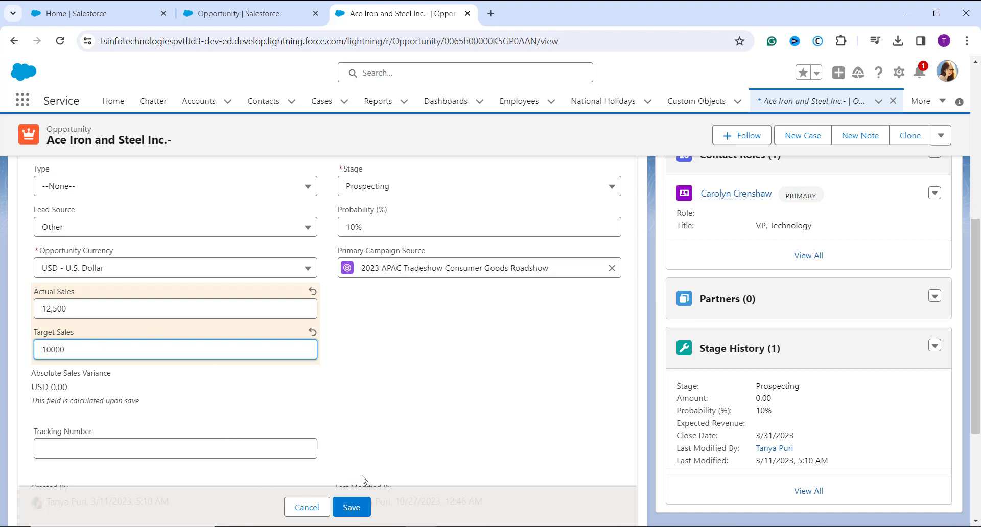
click(401, 440)
click(352, 507)
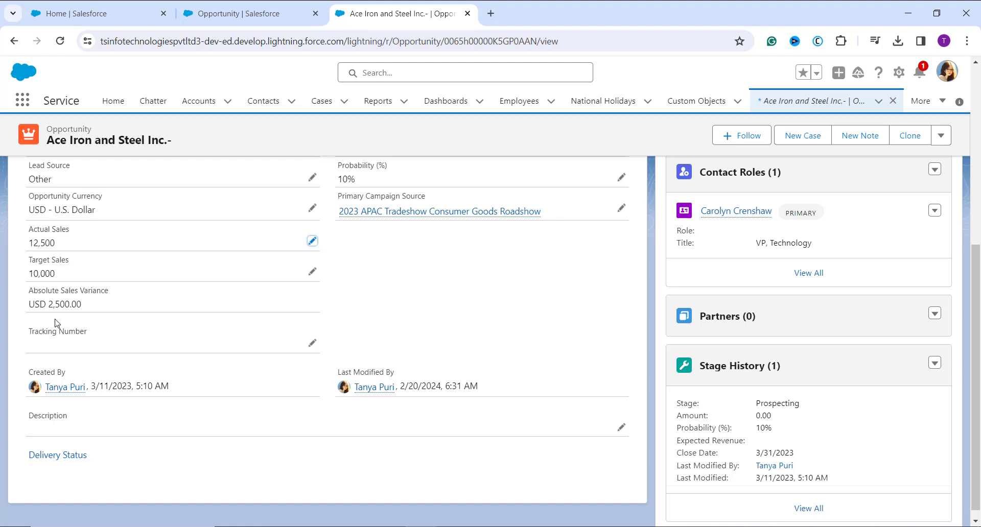
Switch to Salesforce Classic and open its Setup area.
click(943, 72)
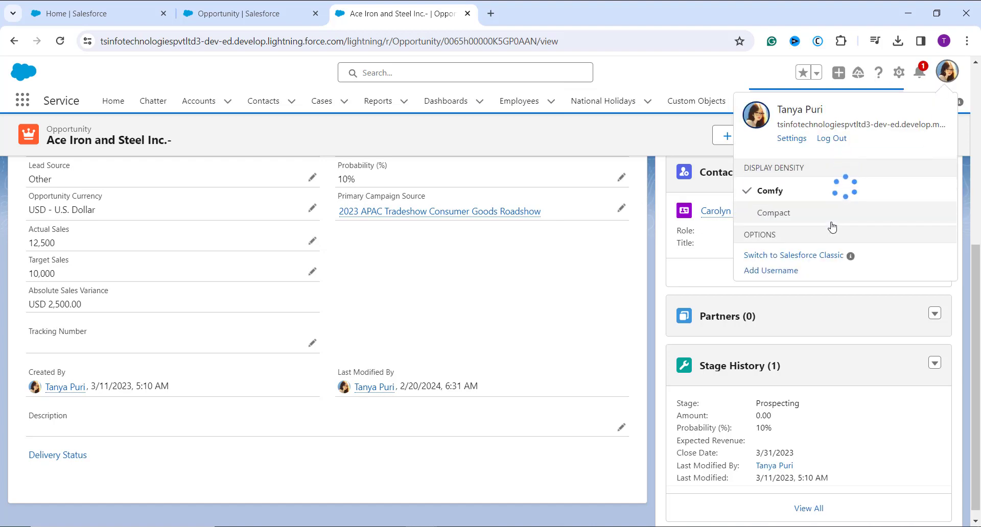
click(828, 257)
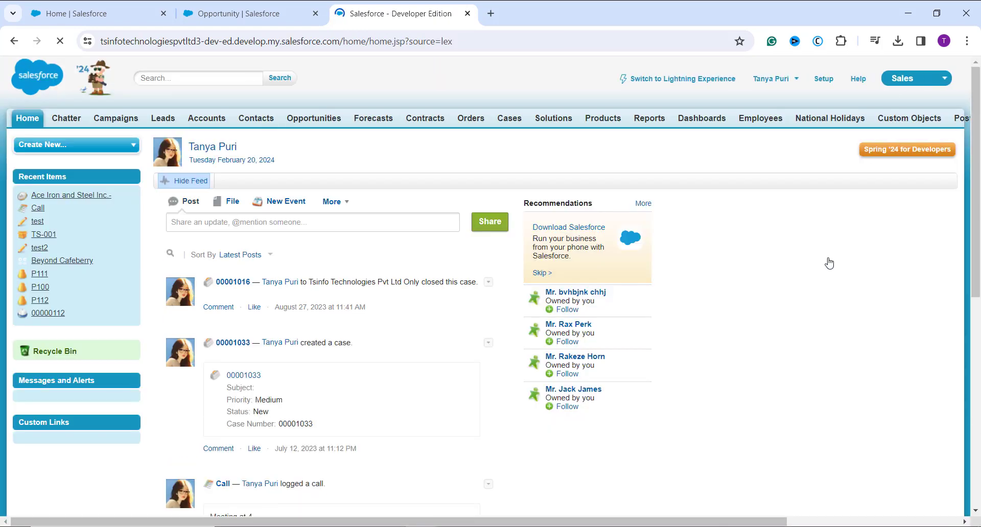
click(823, 79)
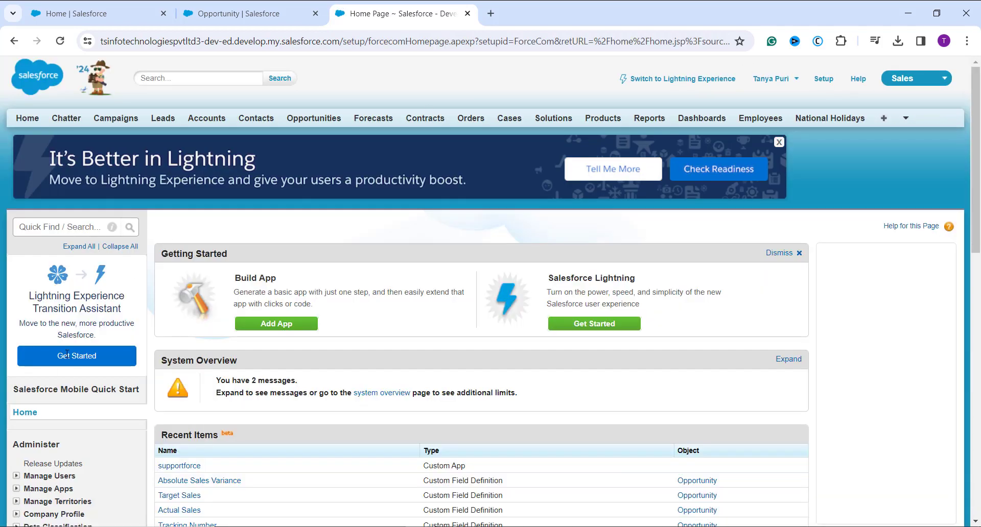
Open the Fields page for Cases under the Customize section of Setup.
scroll(71, 360, down, 12)
scroll(70, 360, down, 2)
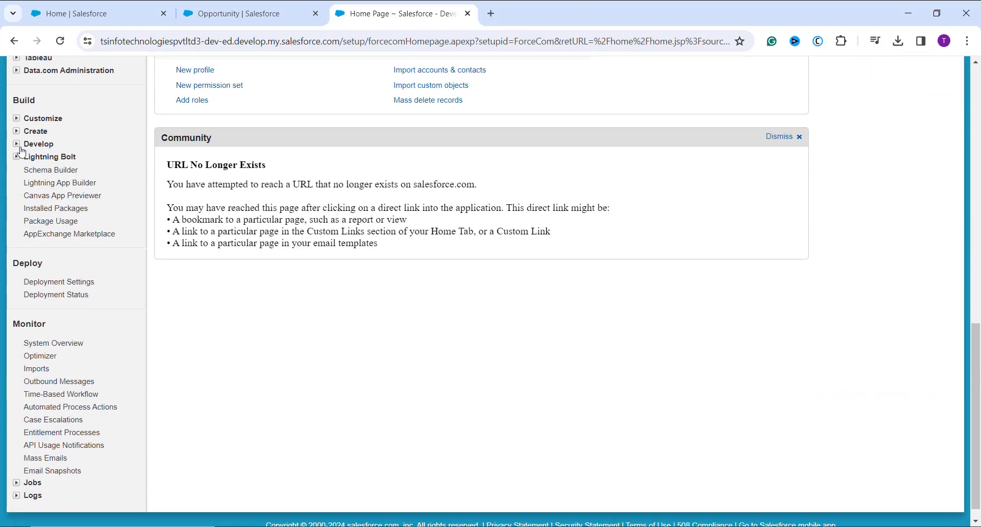
click(16, 120)
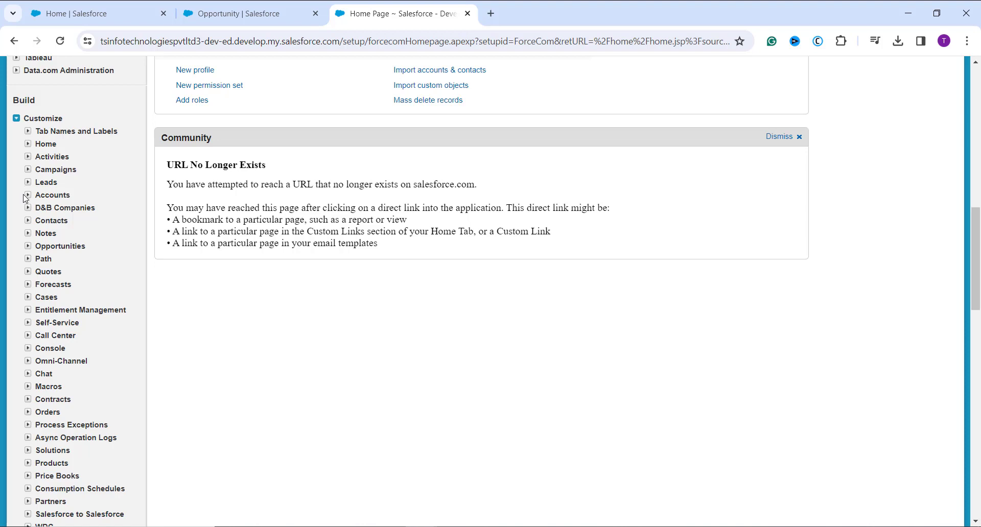
scroll(38, 252, down, 13)
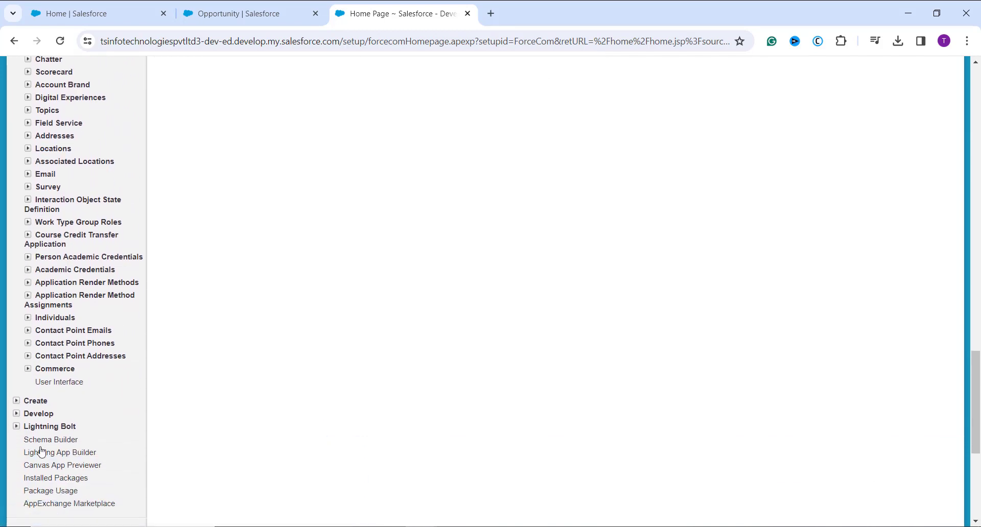
click(16, 400)
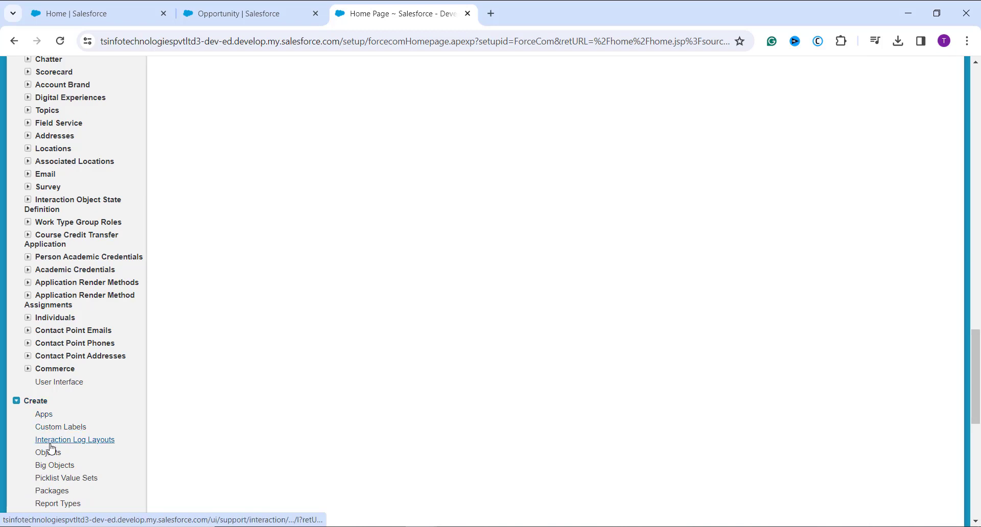
scroll(83, 407, up, 10)
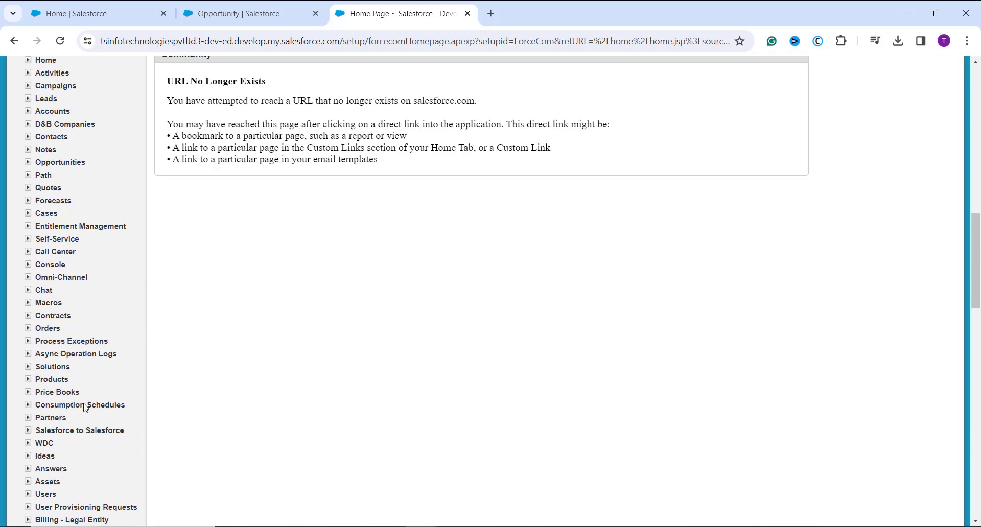
scroll(84, 407, up, 3)
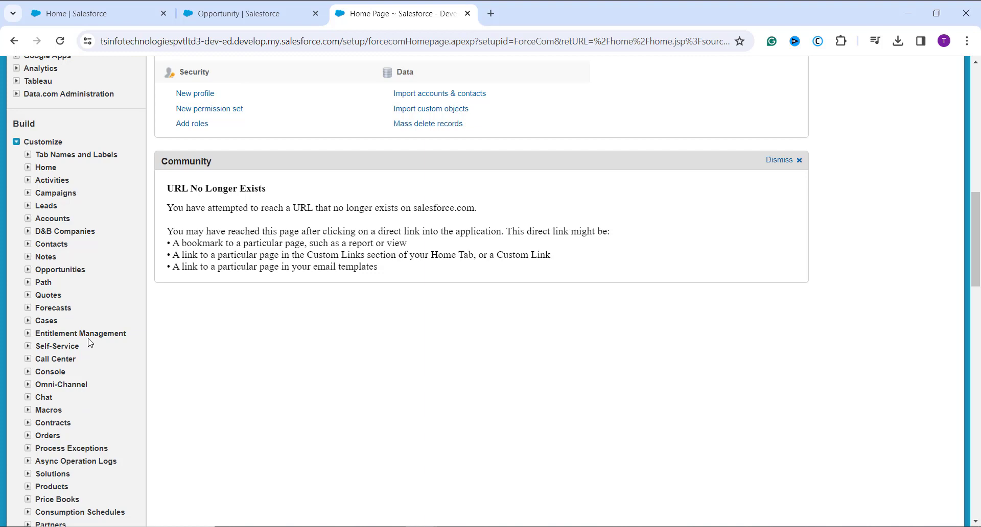
click(28, 322)
click(59, 336)
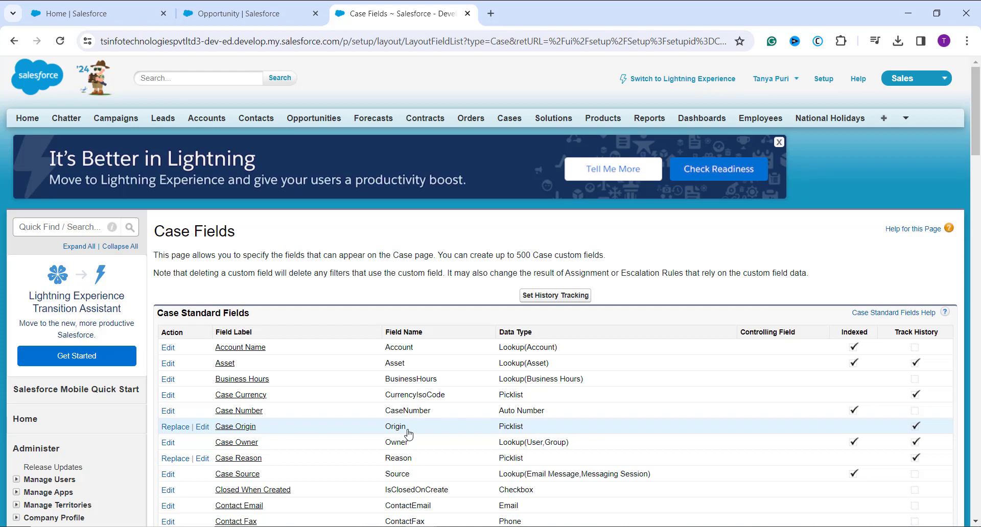
Start a new custom field on the Case object with the Formula data type and continue to the output type.
scroll(408, 434, down, 10)
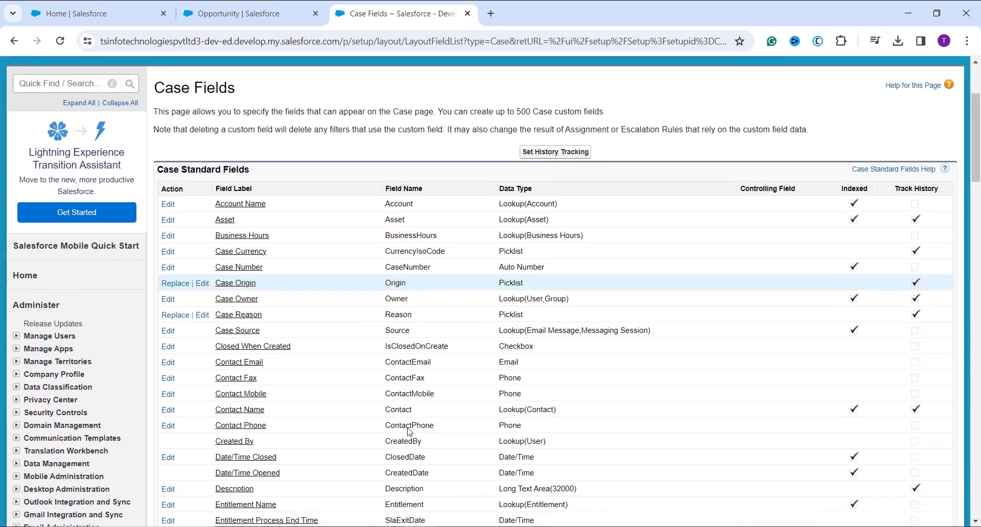
scroll(408, 434, down, 5)
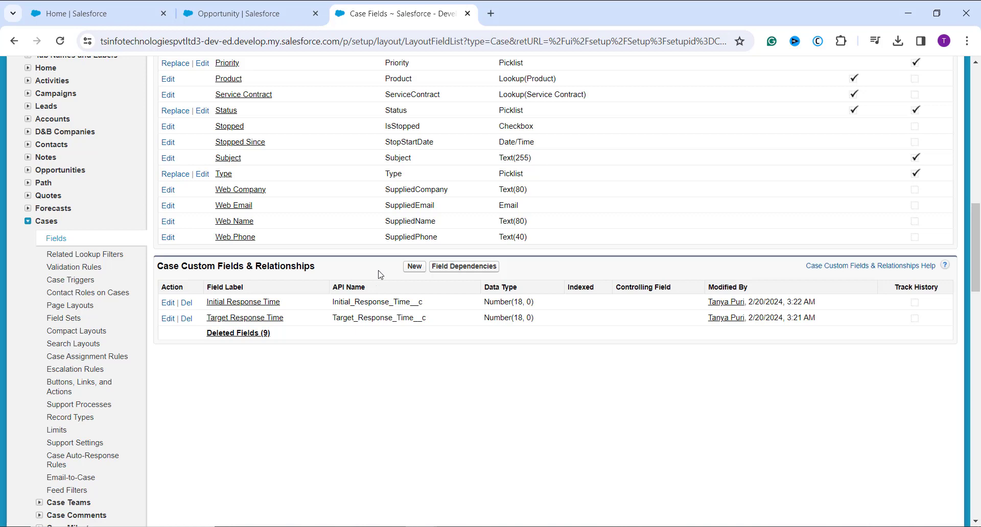
click(414, 267)
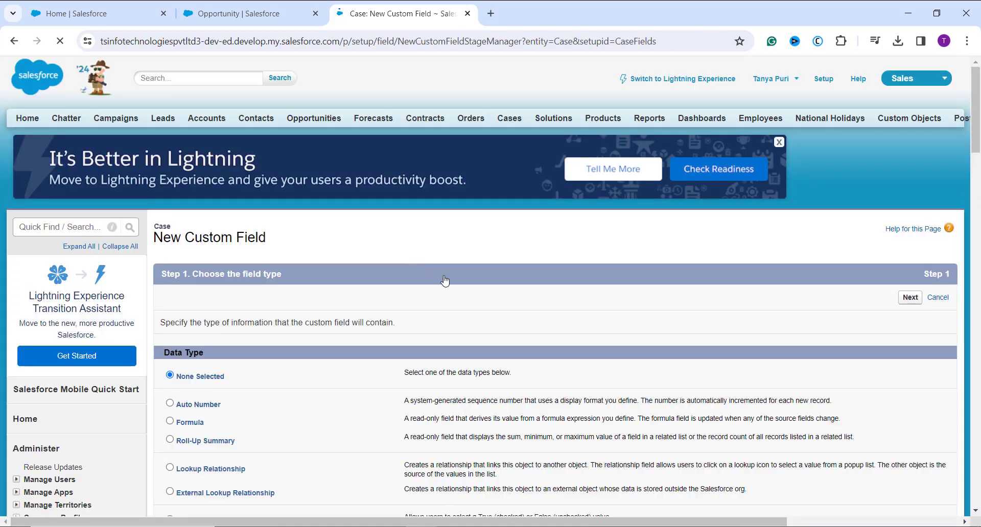
scroll(454, 284, down, 1)
scroll(457, 287, down, 1)
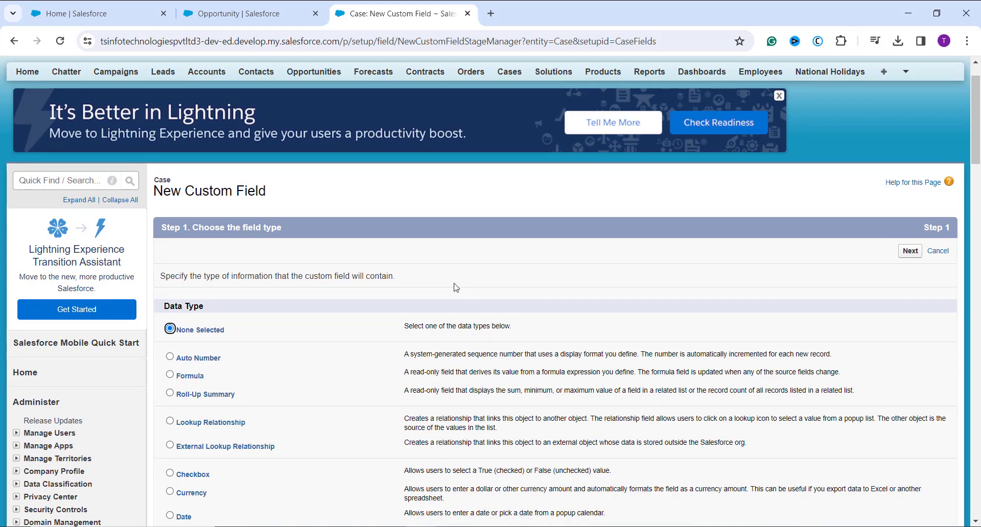
click(171, 375)
click(907, 261)
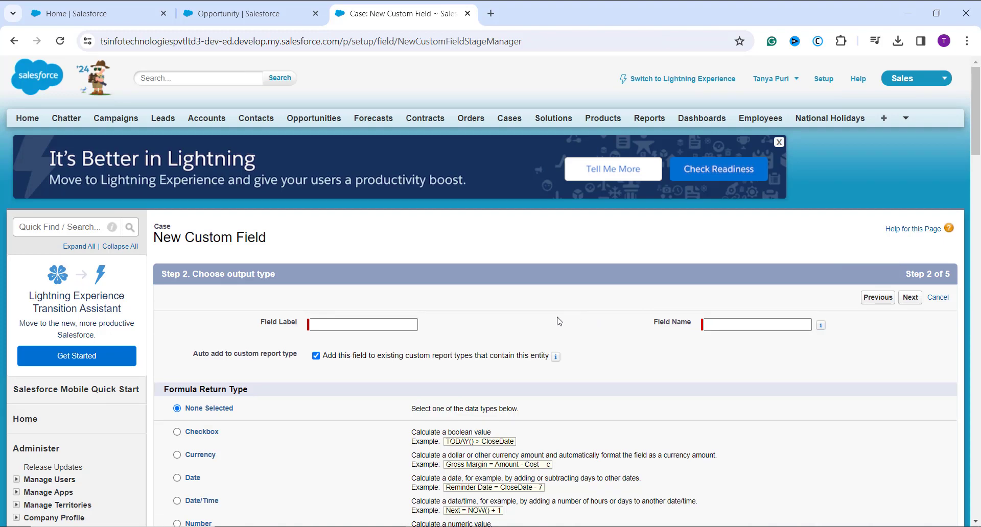
Label the new Case formula field Response Time Variance and let its field name fill in from the label.
click(407, 330)
click(399, 329)
text(Response Time)
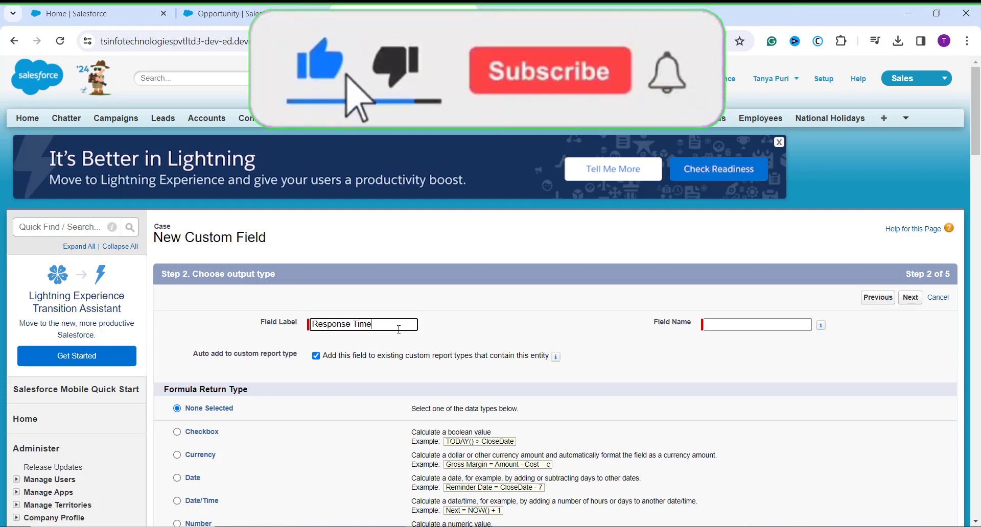
text( Va)
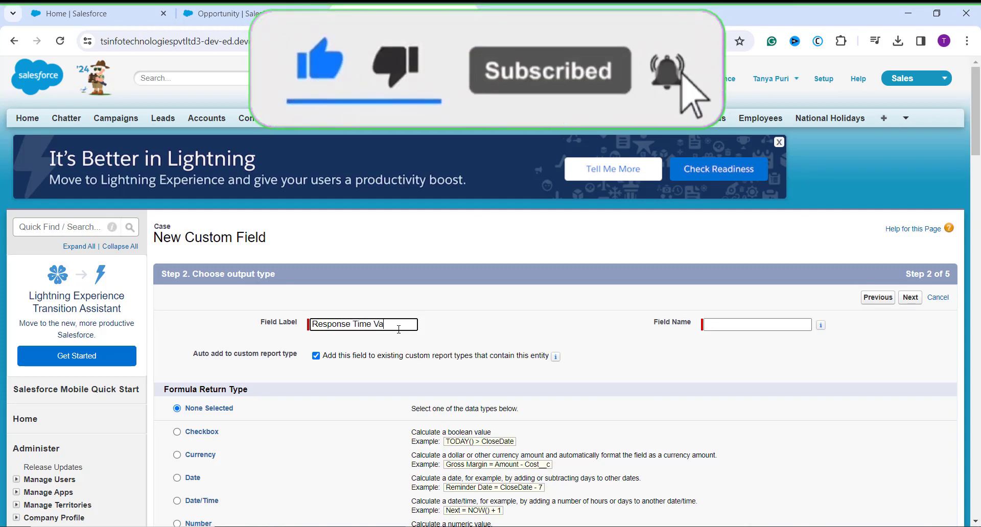
text(riance)
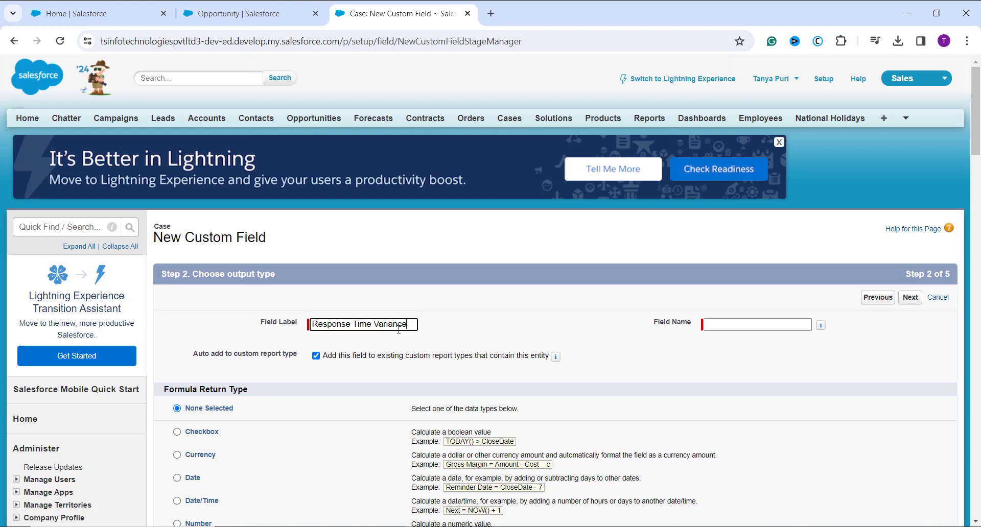
click(783, 379)
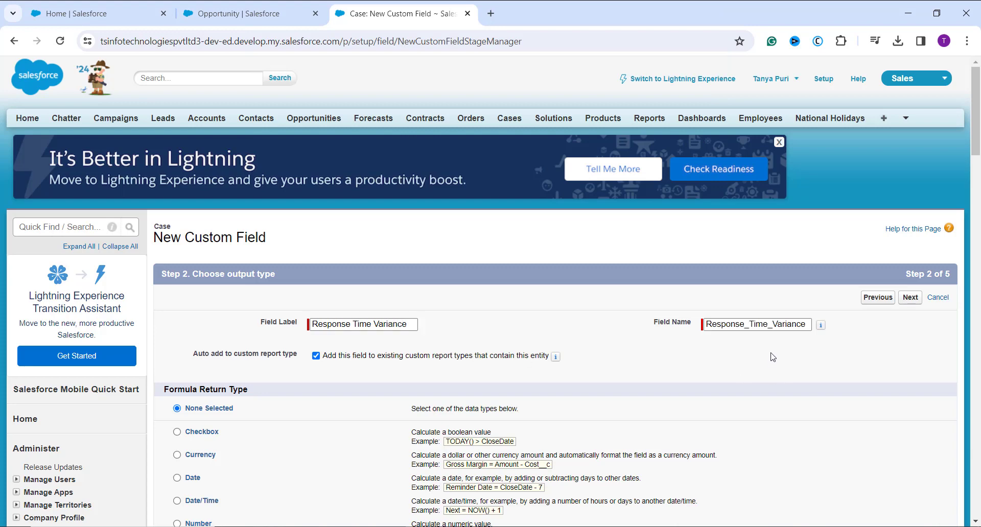
Choose Number as the formula return type with 0 decimal places and continue to the formula entry.
scroll(773, 357, down, 1)
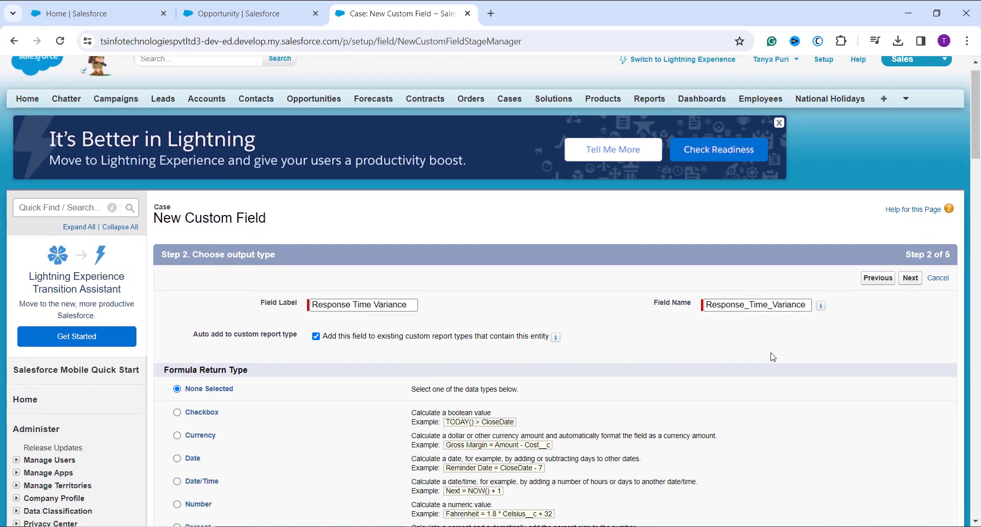
scroll(709, 378, down, 2)
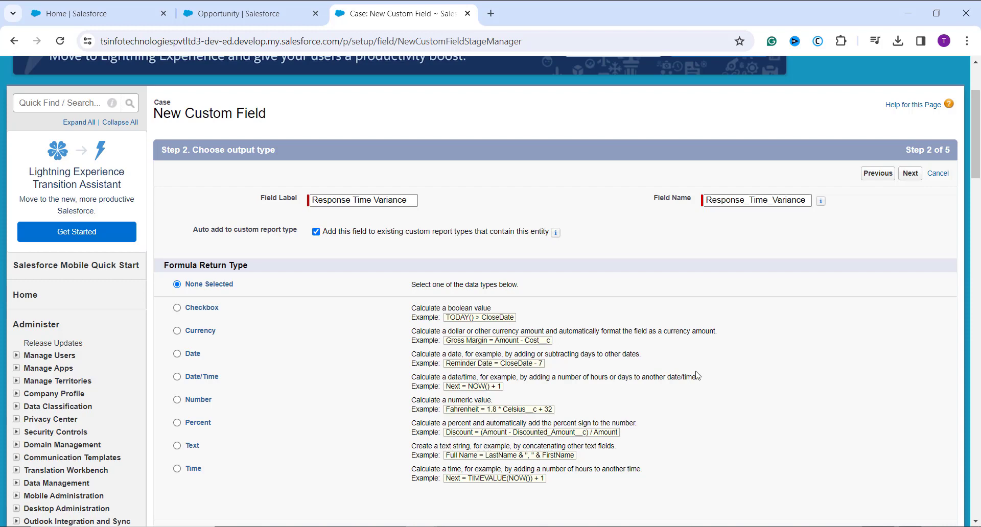
click(177, 400)
scroll(342, 409, down, 1)
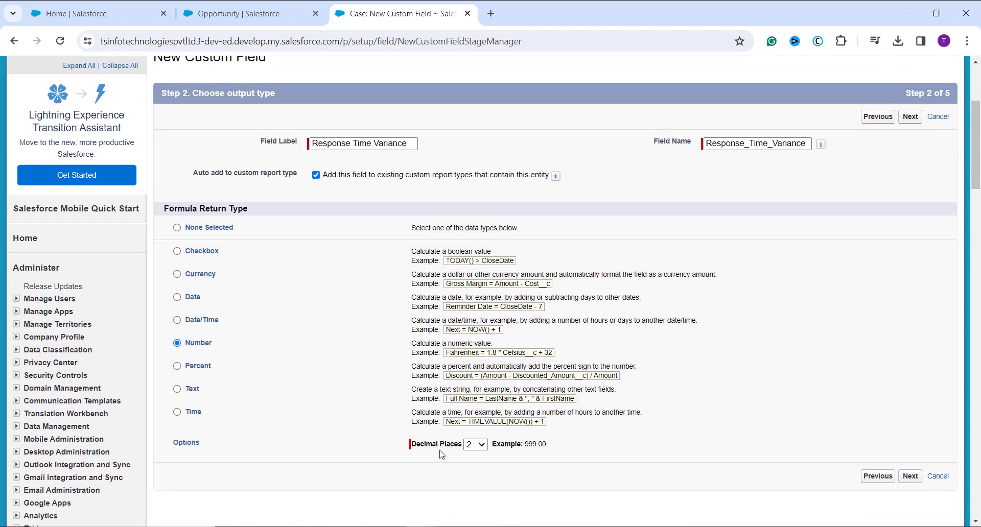
click(468, 446)
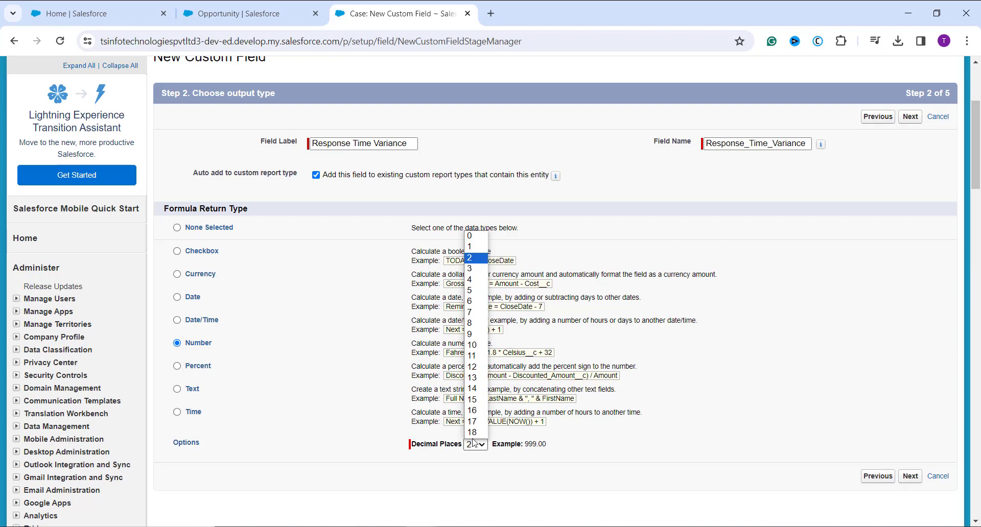
click(469, 236)
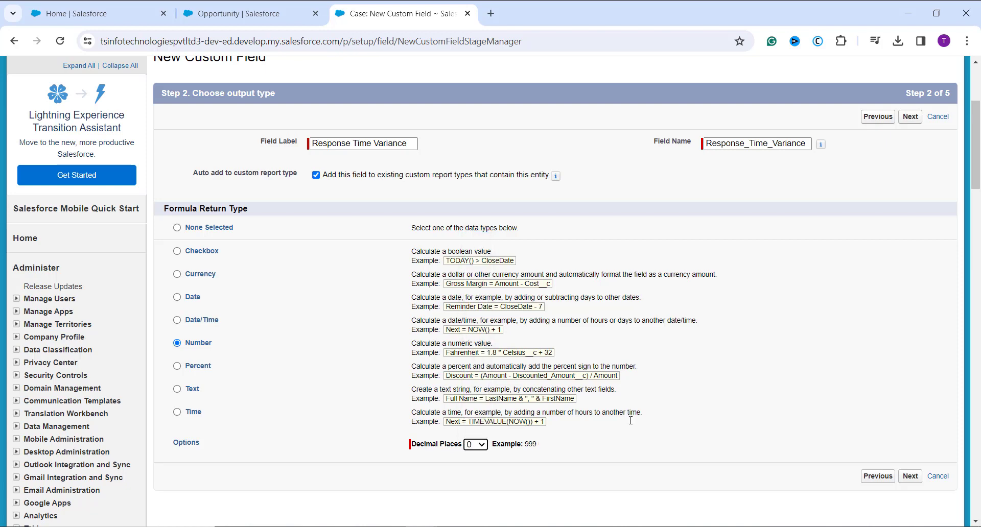
click(912, 478)
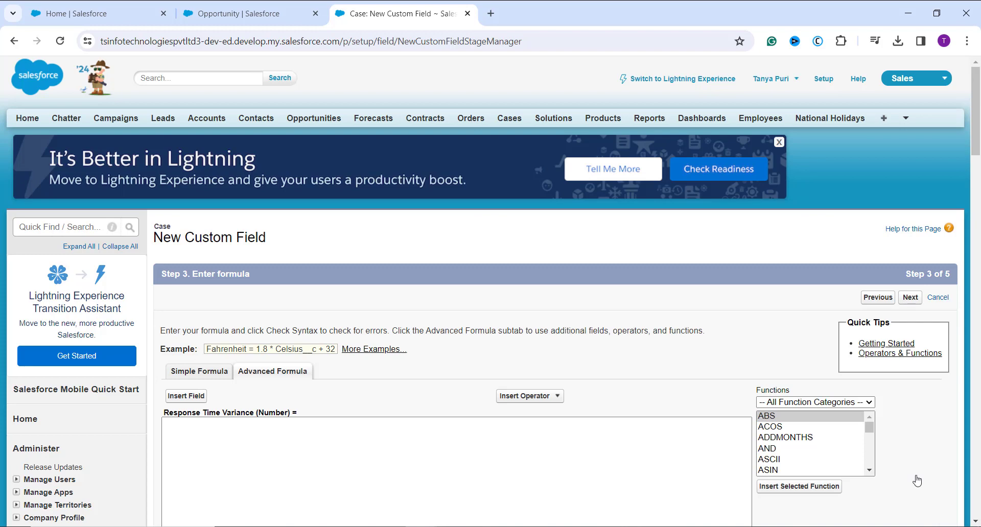
Insert the ABS function from the Math category into the formula and remove the number placeholder between its parentheses.
click(431, 462)
scroll(431, 463, down, 2)
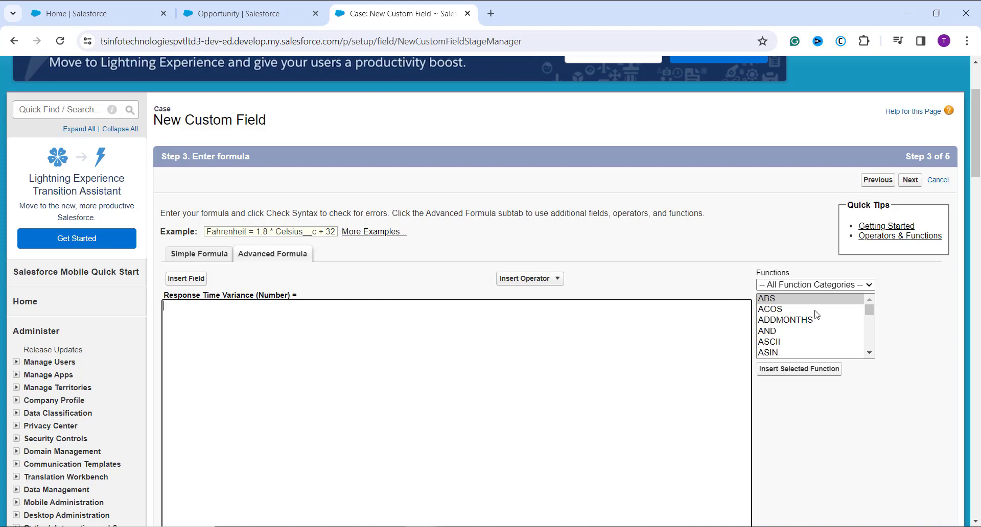
click(797, 286)
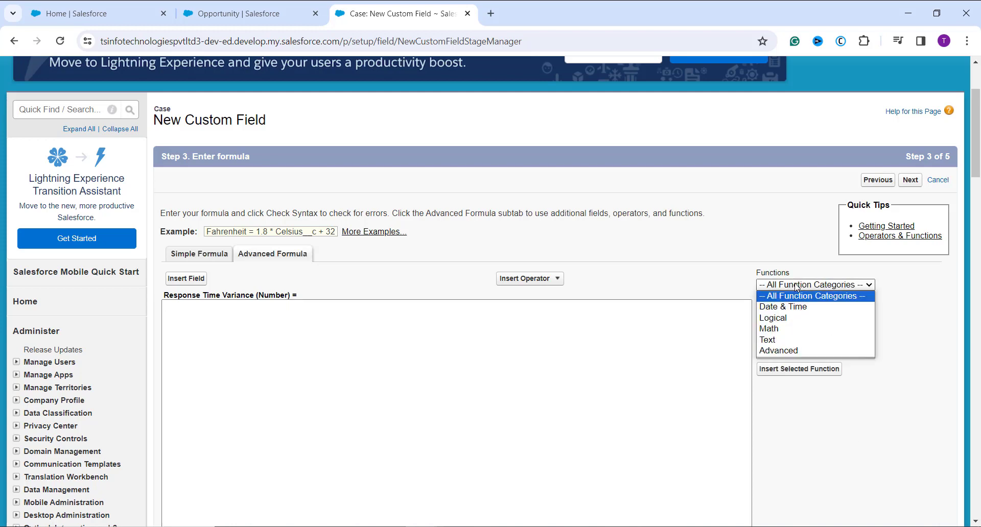
click(780, 329)
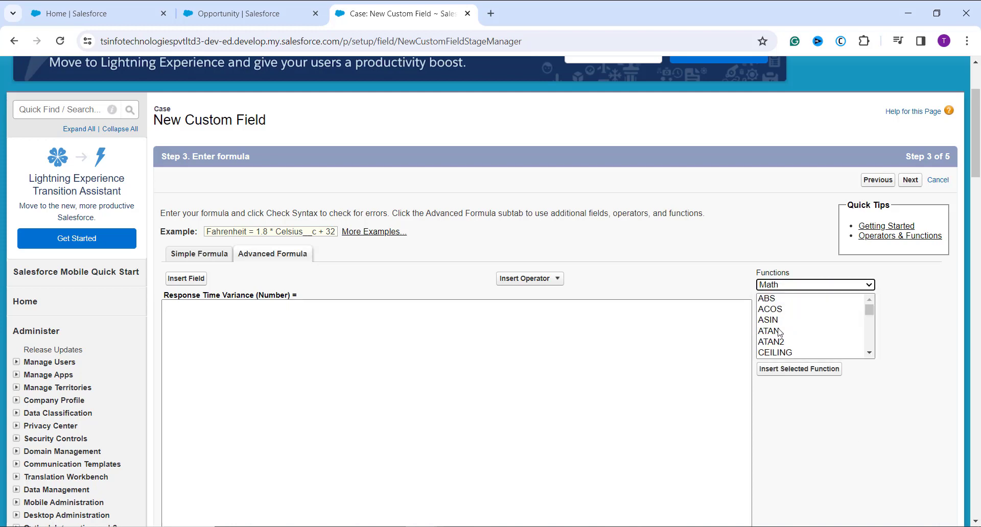
click(773, 302)
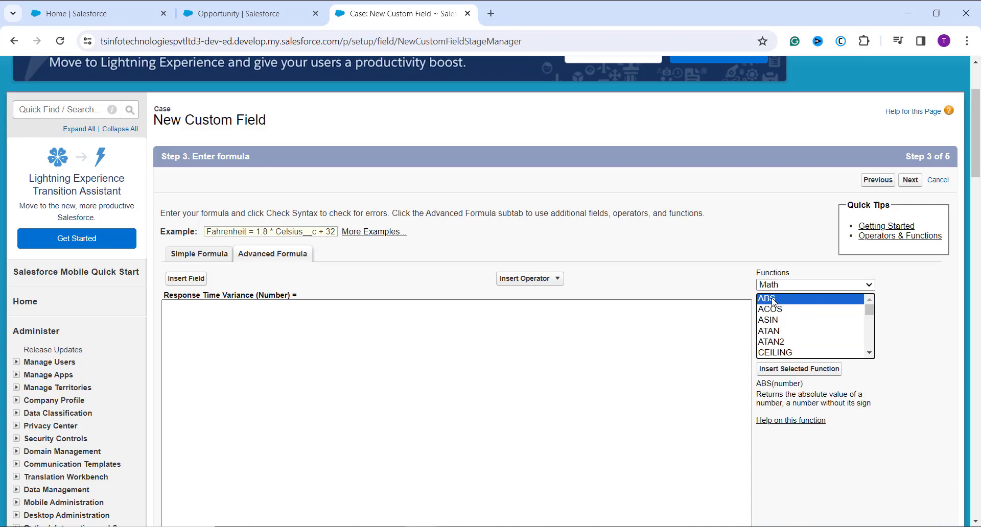
click(809, 375)
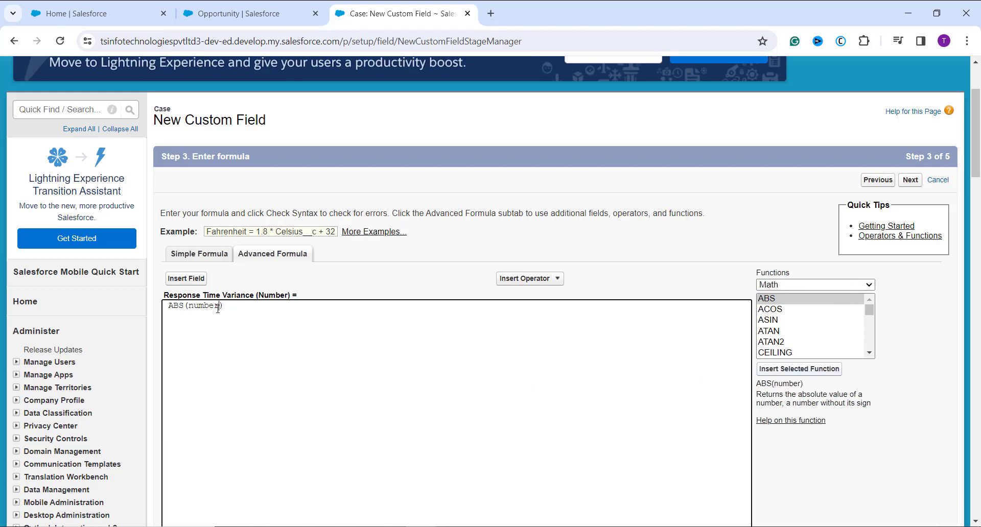
text(=)
key(BackSpace)
key(BackSpace)
key(BackSpace)
key(BackSpace)
key(BackSpace)
key(BackSpace)
key(BackSpace)
Insert the Case field Target Response Time into the formula.
click(194, 282)
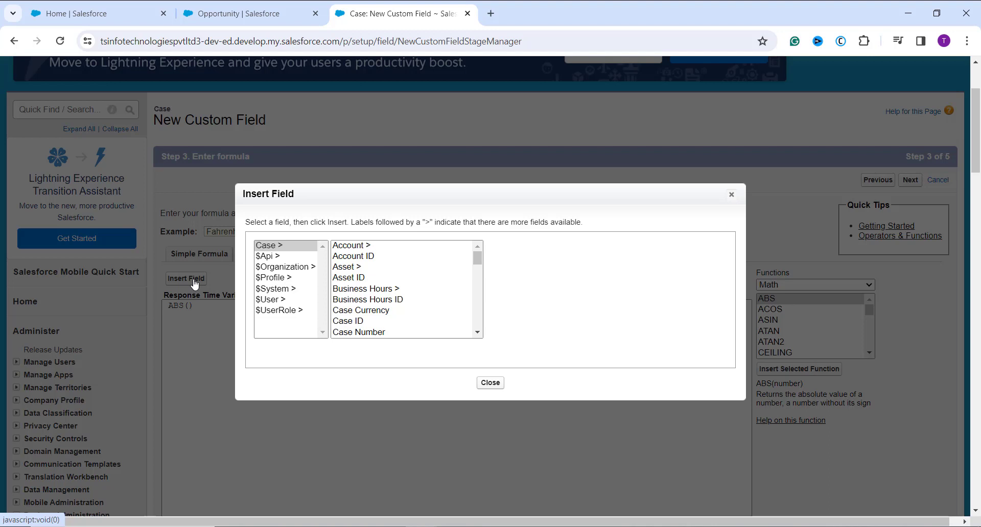
scroll(402, 320, down, 1)
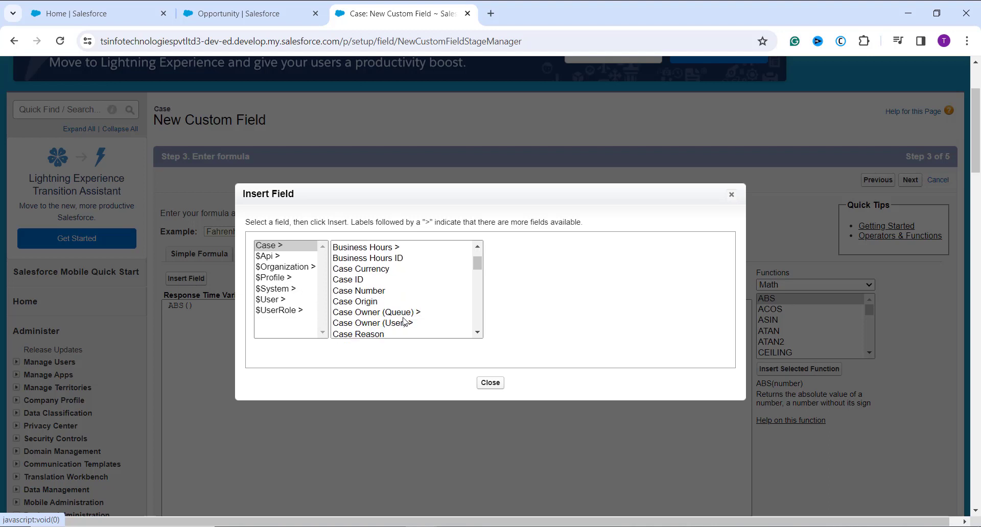
scroll(412, 320, down, 4)
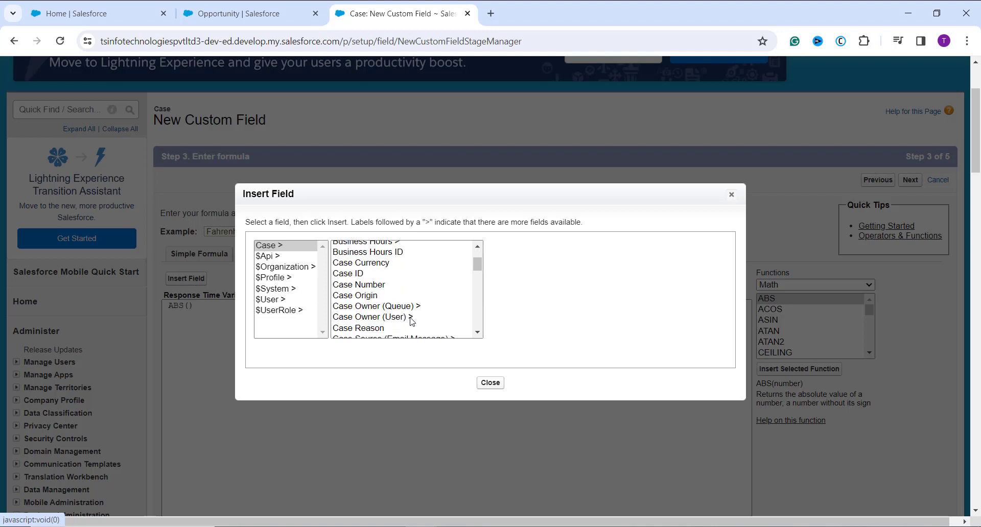
scroll(412, 319, down, 4)
scroll(412, 312, down, 3)
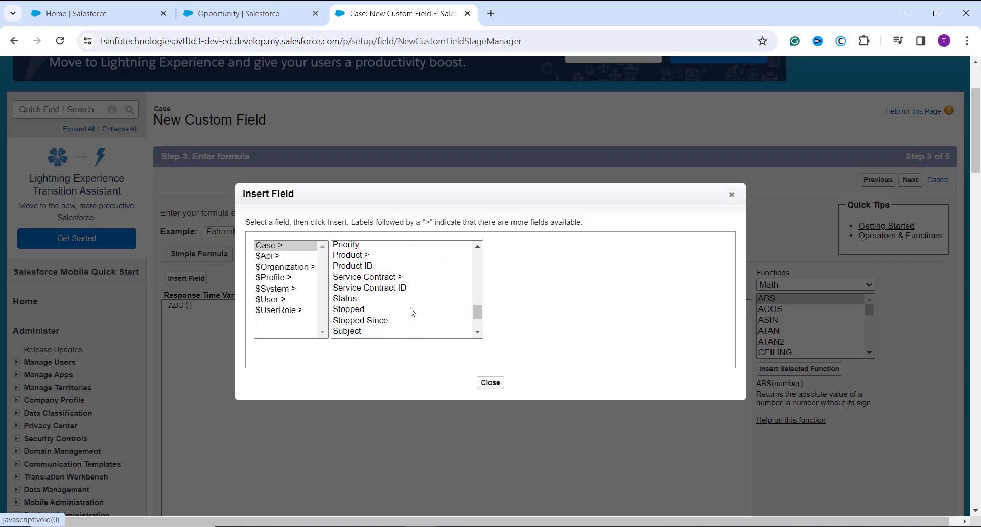
scroll(412, 312, down, 1)
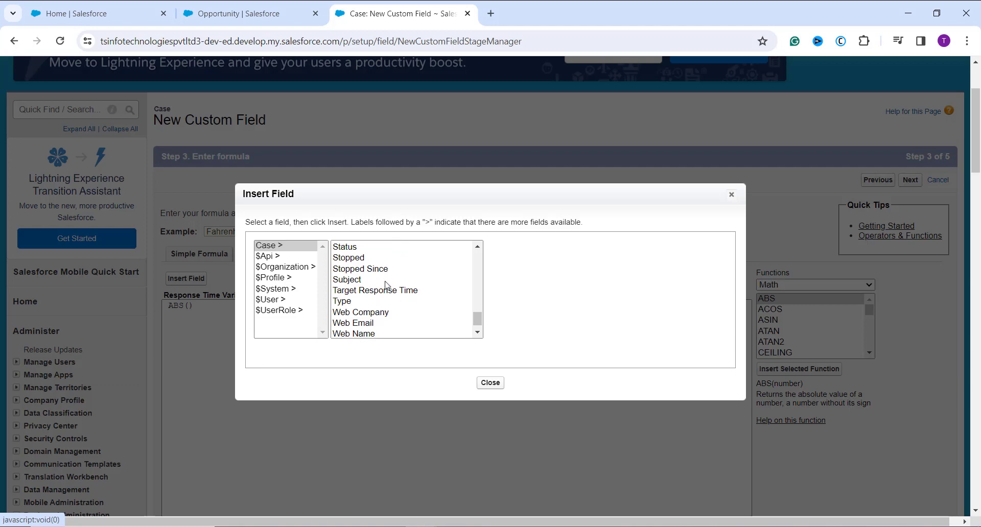
click(388, 290)
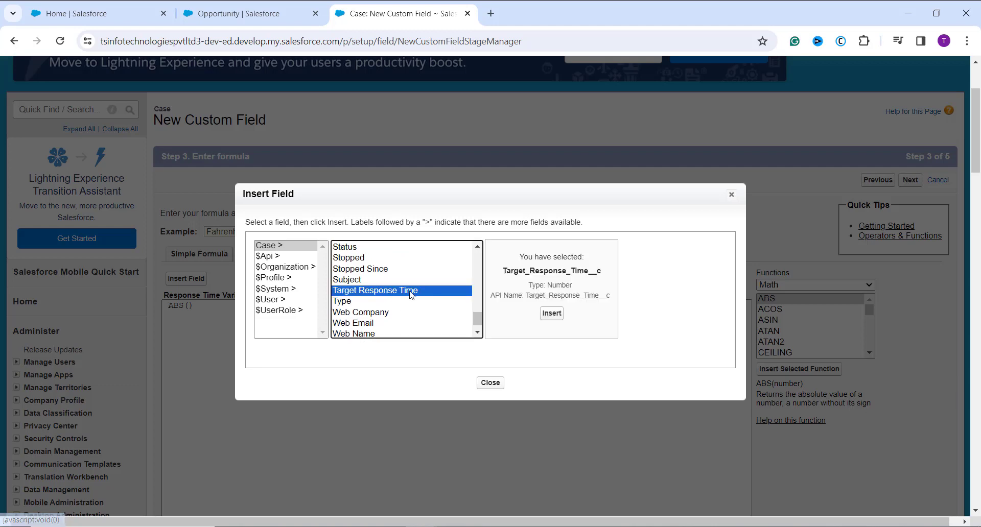
click(552, 313)
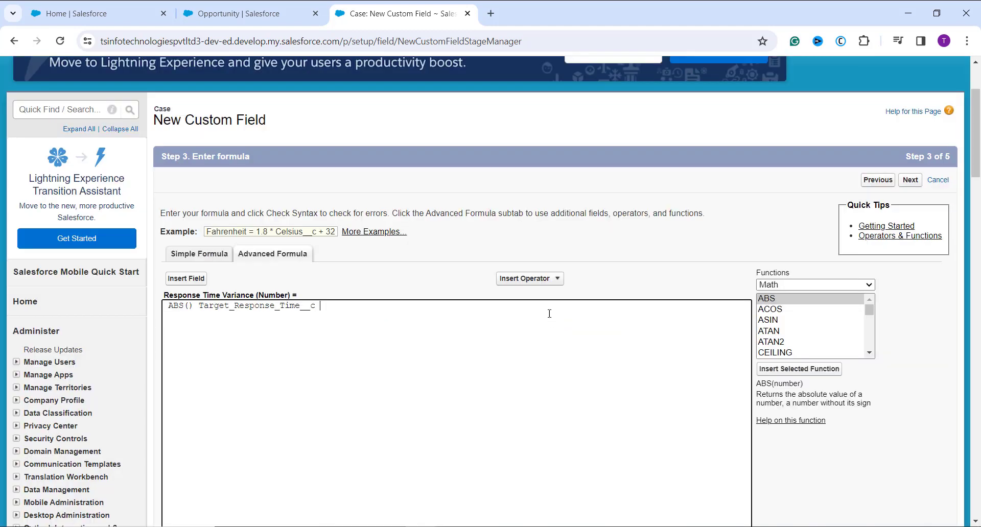
Add a Subtract operator to the formula, followed by the Case field Initial Response Time.
click(544, 278)
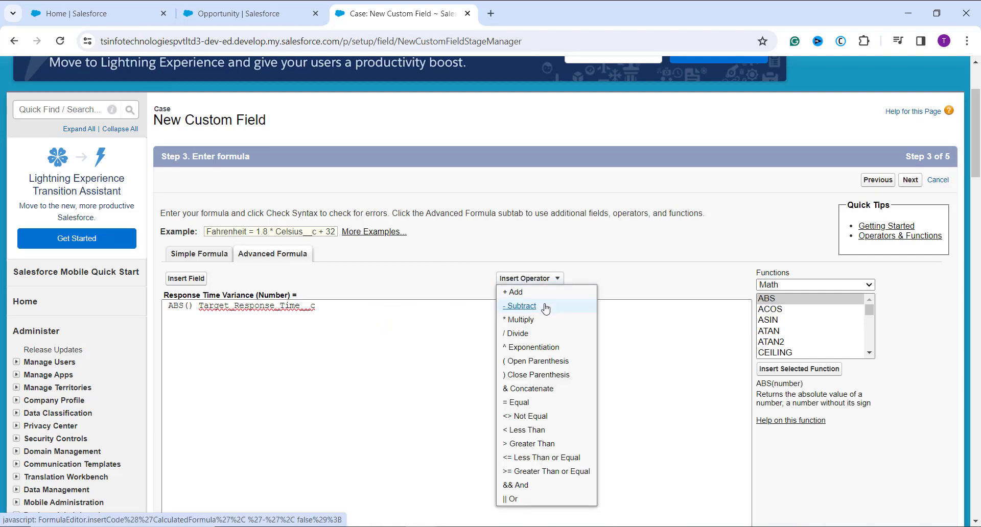
click(520, 306)
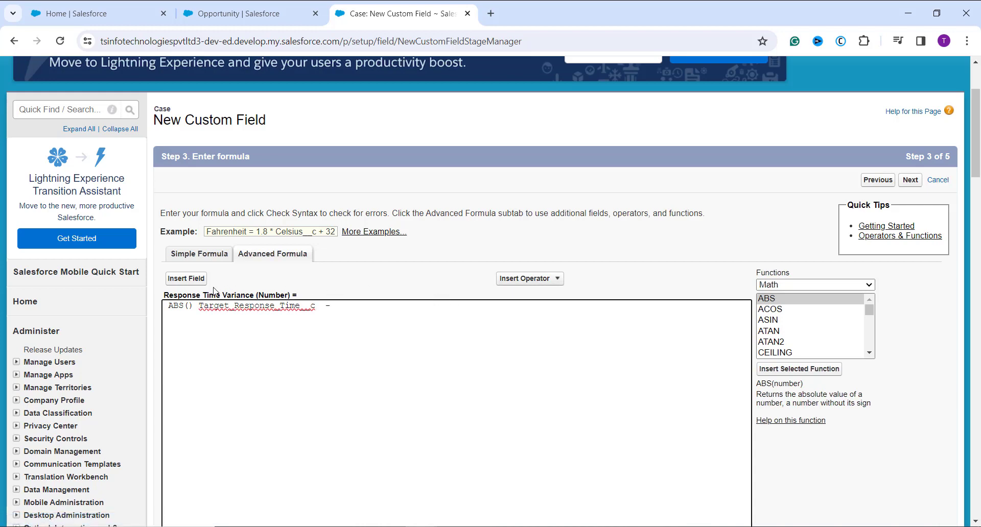
click(187, 279)
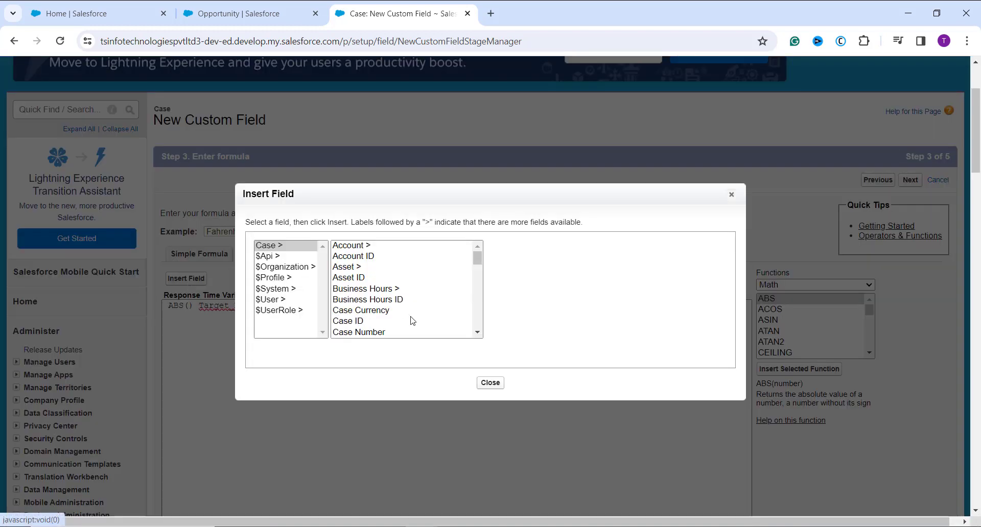
scroll(412, 320, up, 1)
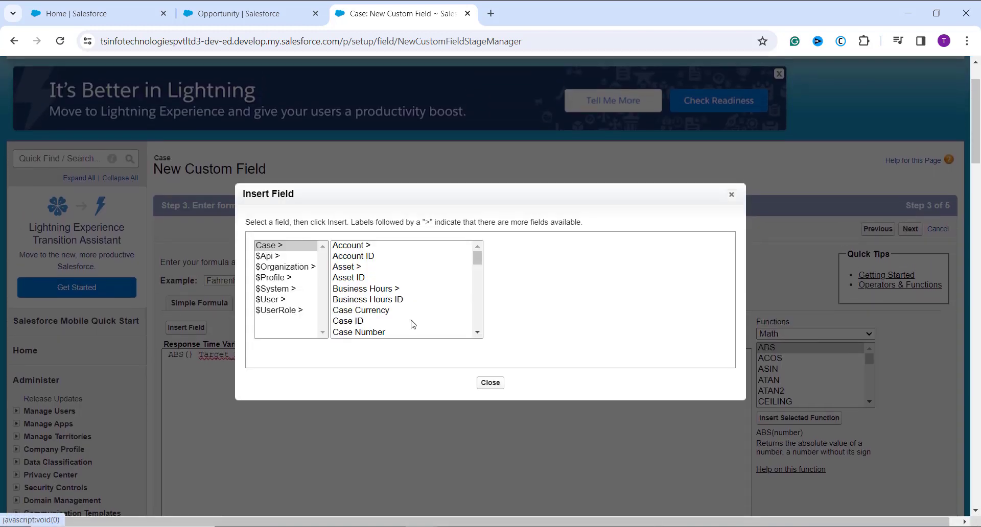
scroll(421, 313, down, 1)
scroll(421, 313, down, 4)
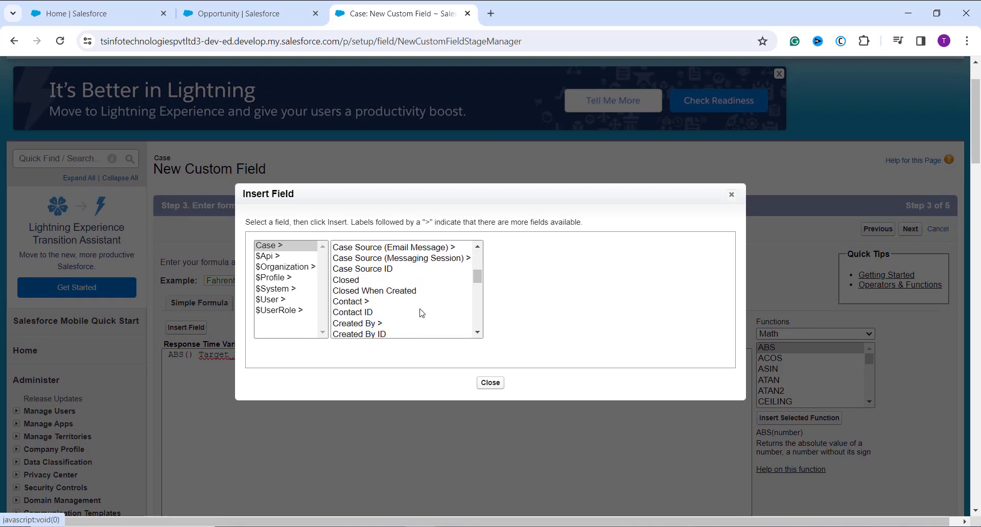
scroll(422, 312, down, 4)
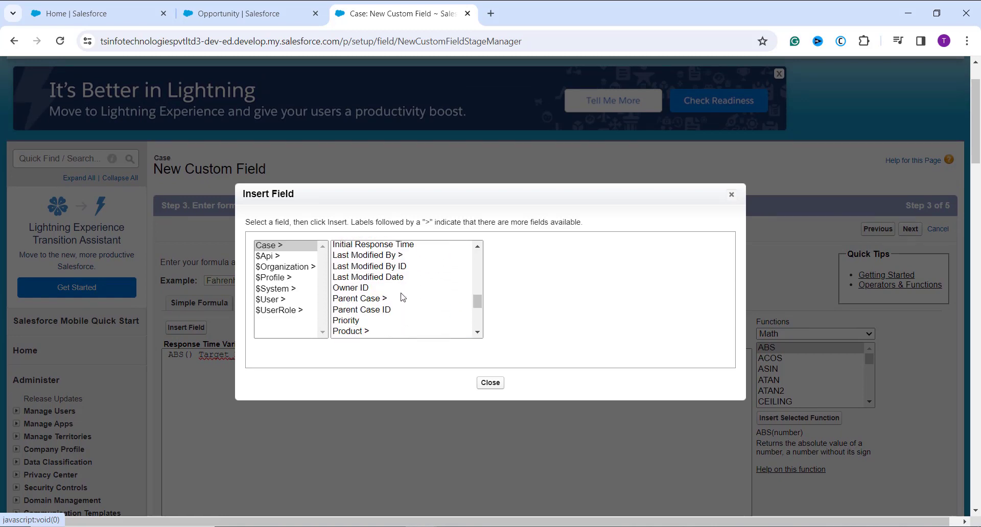
scroll(402, 297, down, 3)
scroll(402, 298, up, 10)
scroll(402, 297, down, 5)
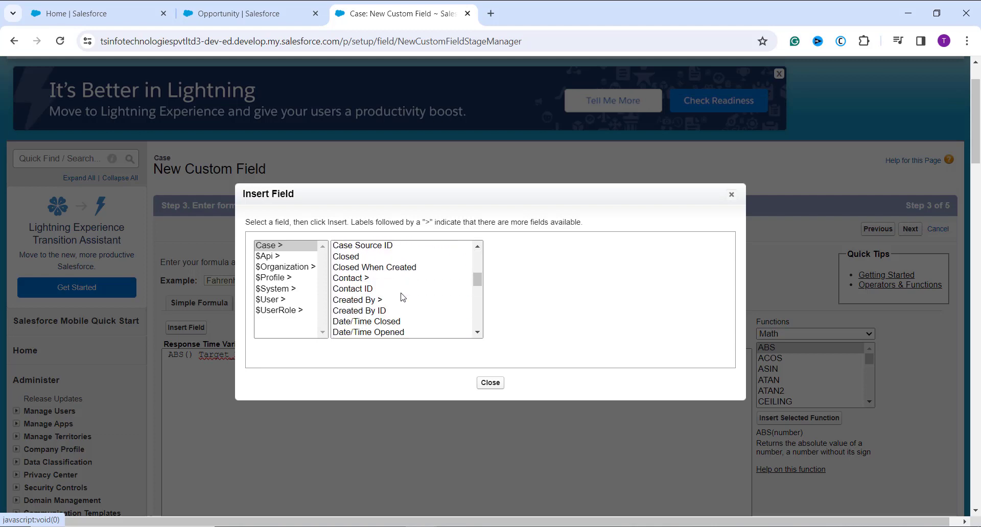
scroll(403, 298, down, 2)
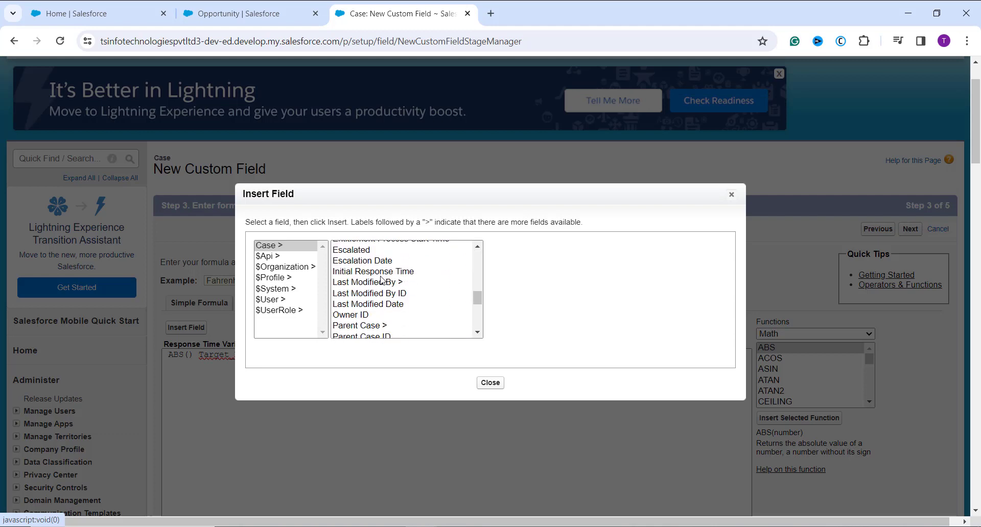
click(380, 274)
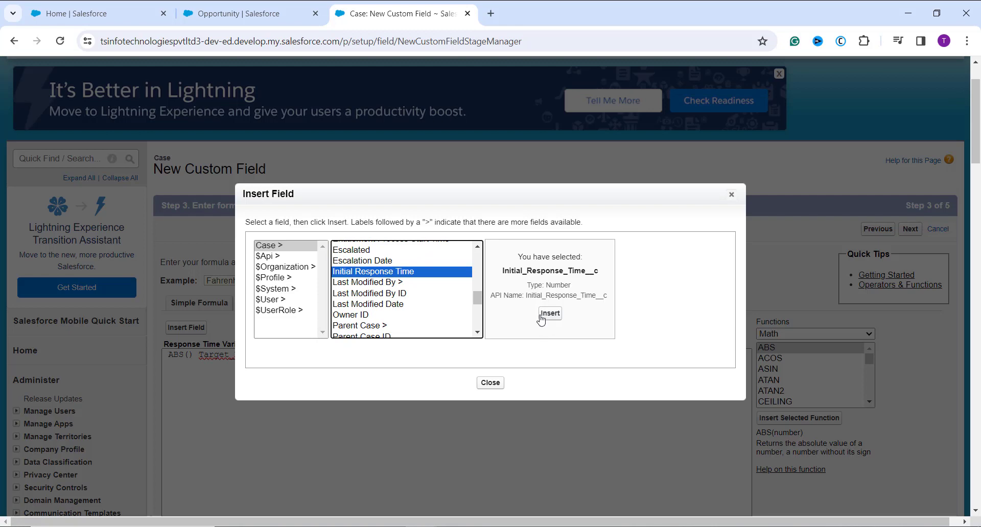
click(548, 313)
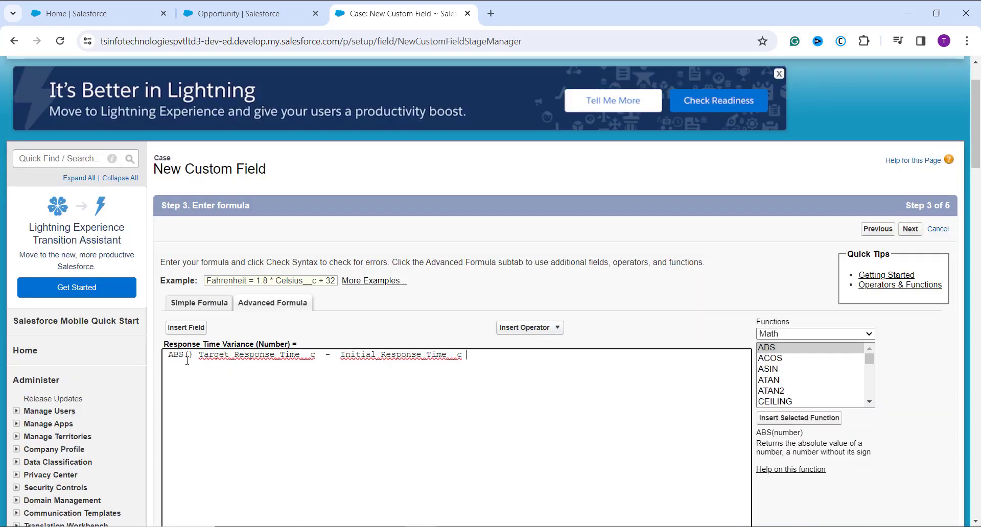
Move the closing parenthesis of ABS to the end of the formula so it encloses Target_Response_Time__c - Initial_Response_Time__c.
drag(170, 358, 194, 356)
click(195, 356)
key(BackSpace)
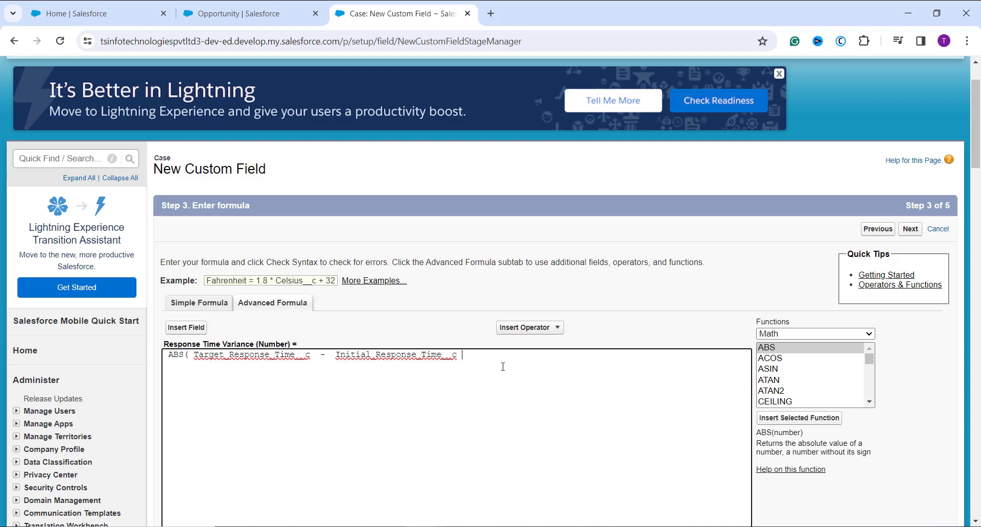
text())
scroll(503, 367, down, 2)
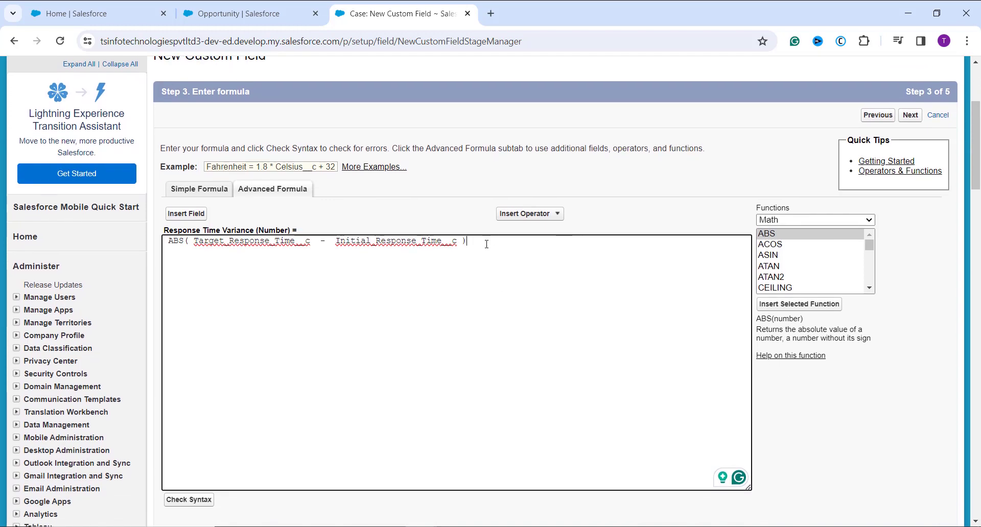
scroll(485, 266, down, 2)
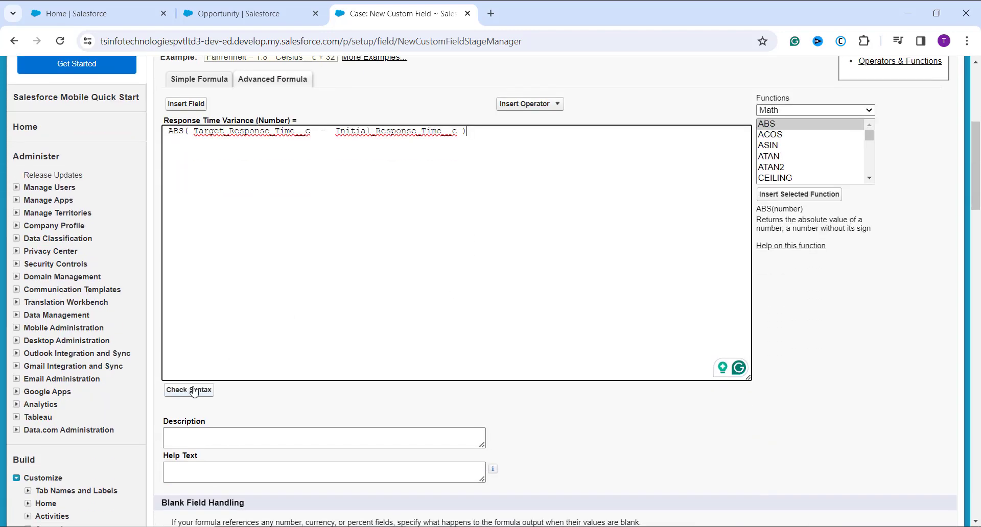
Check the syntax of the Response Time Variance formula, leave Description and Help Text empty, and continue to field-level security.
click(194, 391)
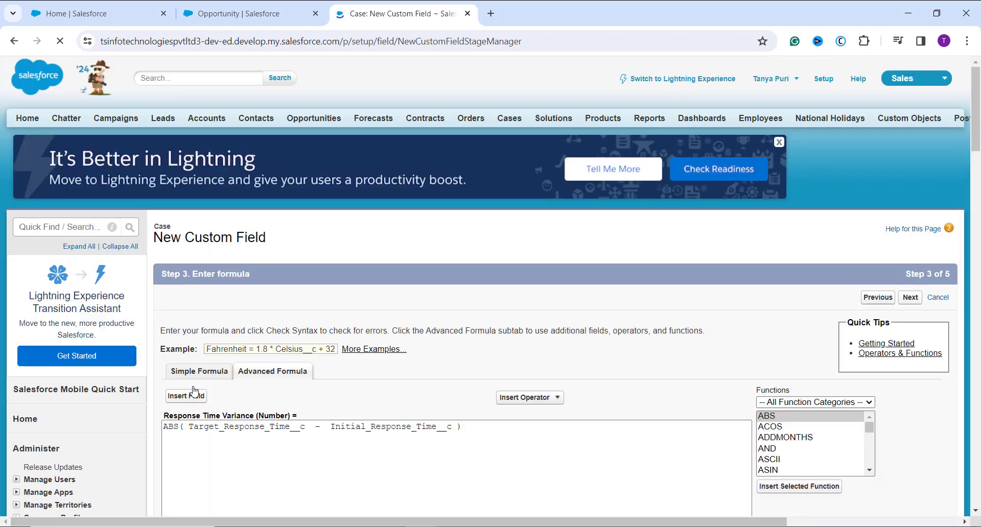
scroll(380, 412, down, 6)
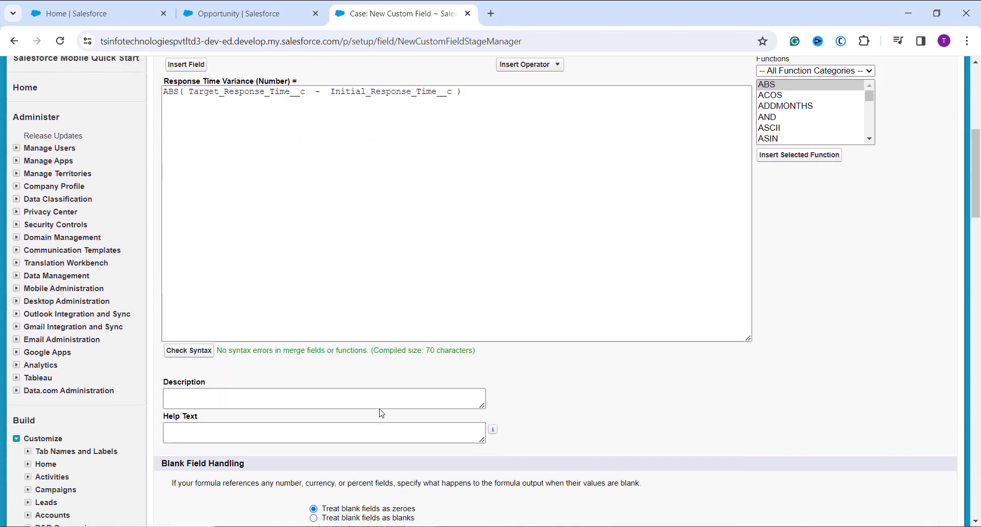
scroll(333, 362, down, 1)
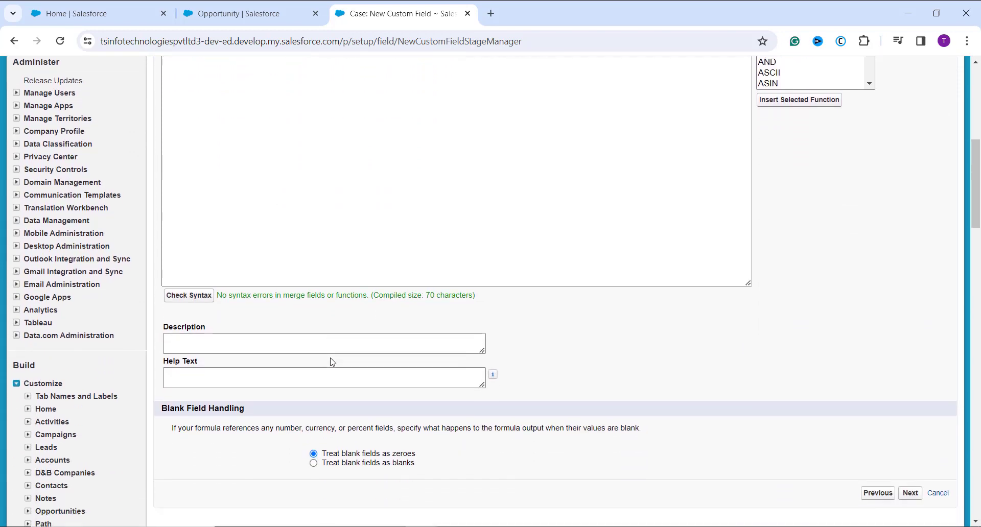
click(265, 339)
click(246, 368)
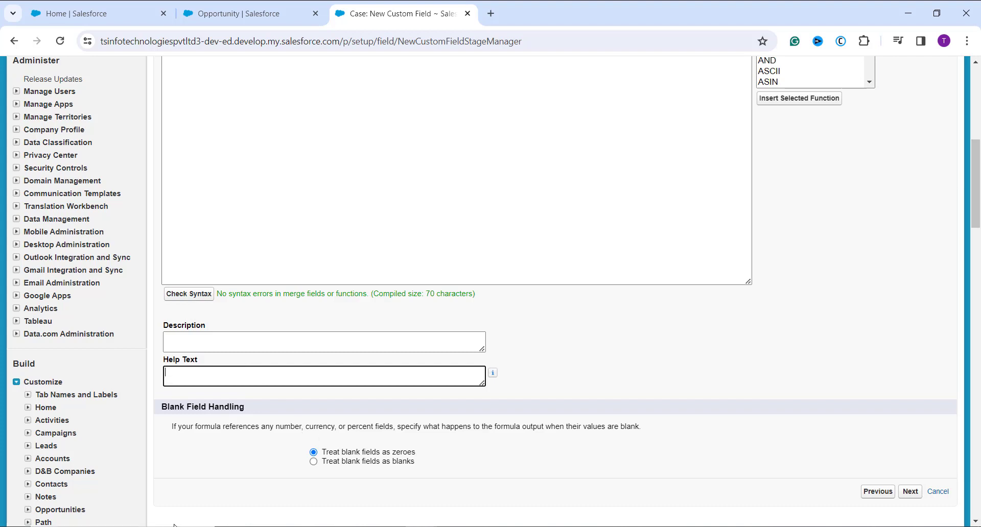
scroll(258, 488, up, 8)
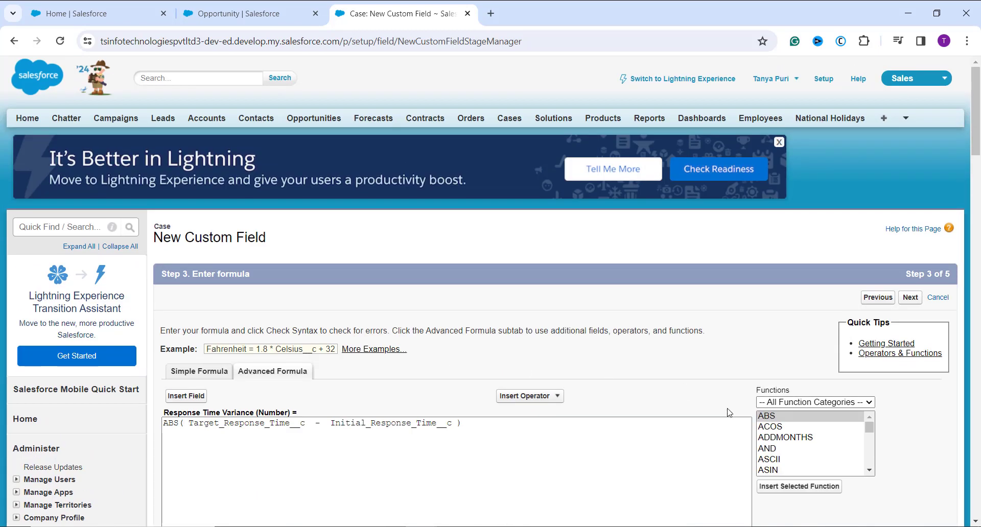
click(910, 300)
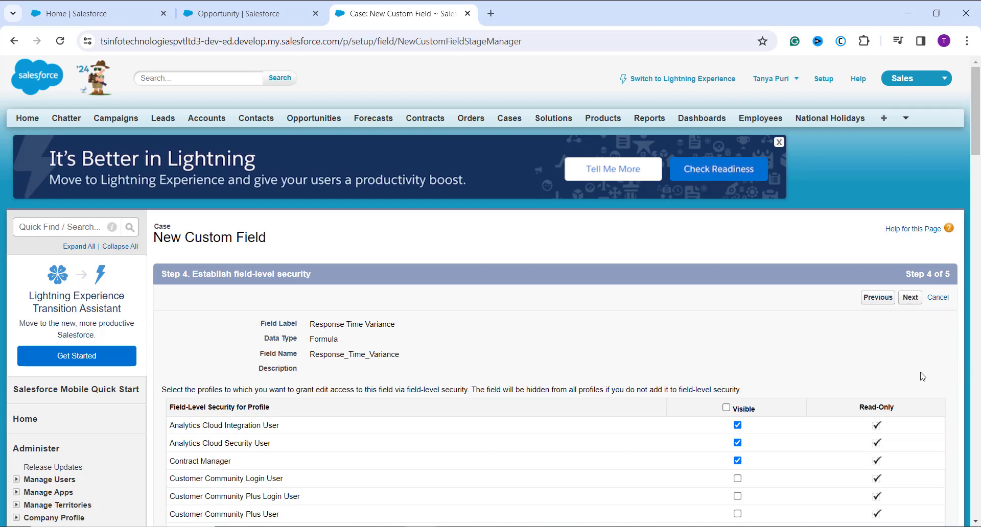
Keep the preset profile visibility and all Case page layouts for Response Time Variance, and save the new field.
scroll(915, 378, down, 3)
scroll(915, 378, down, 1)
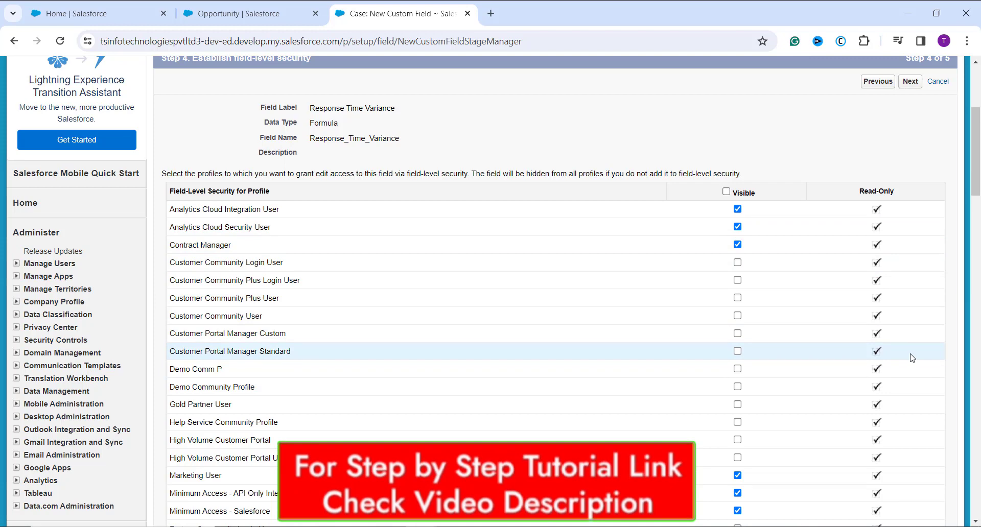
scroll(850, 357, up, 3)
click(911, 235)
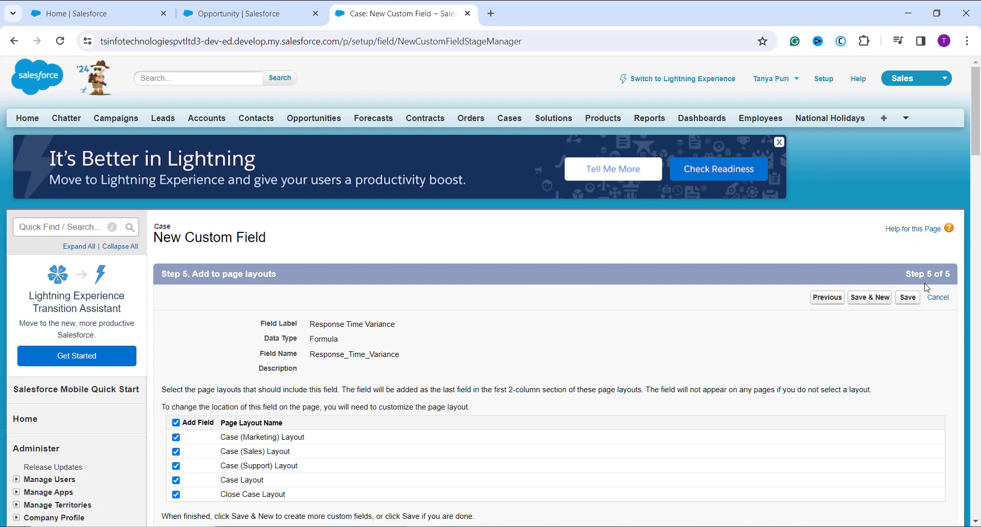
click(905, 301)
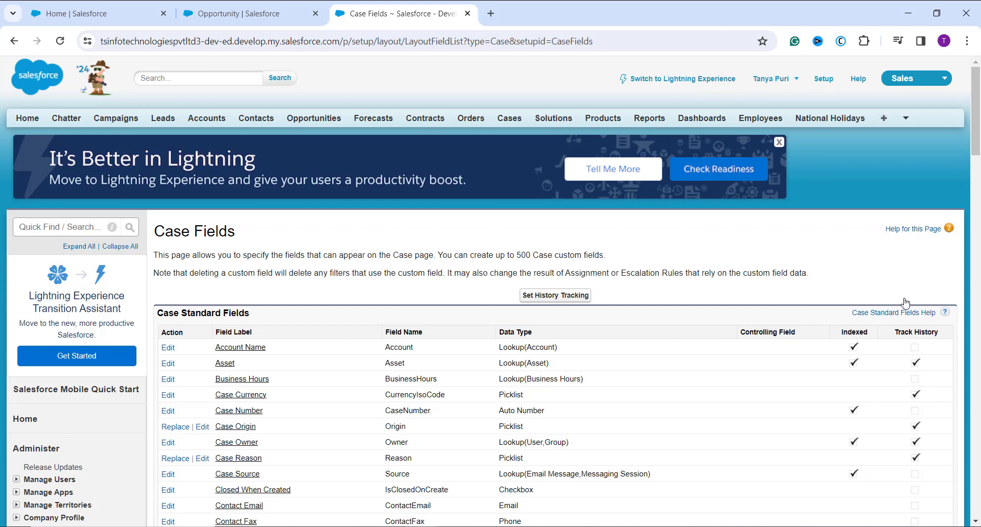
Display the All Open Cases list, view the case opened on 6/8/2023, and return to the list.
click(513, 121)
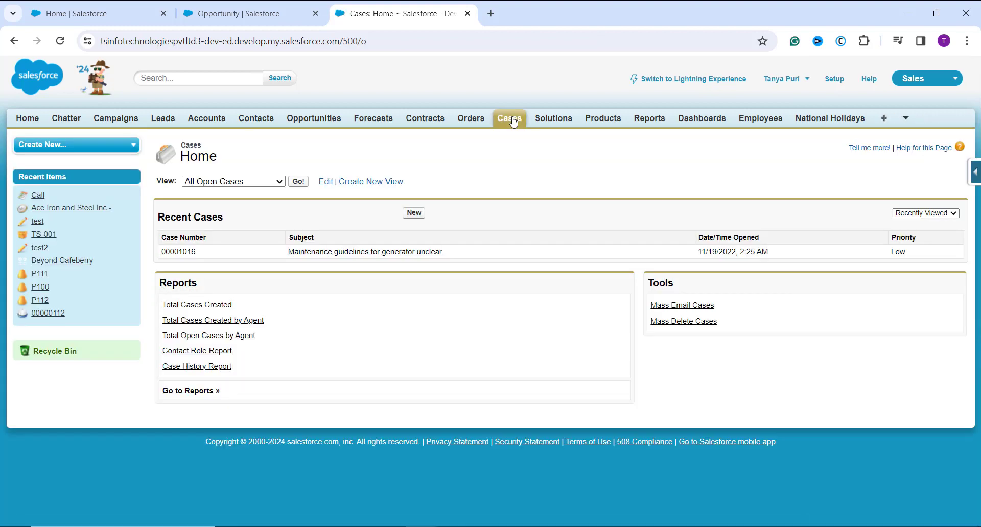
click(302, 184)
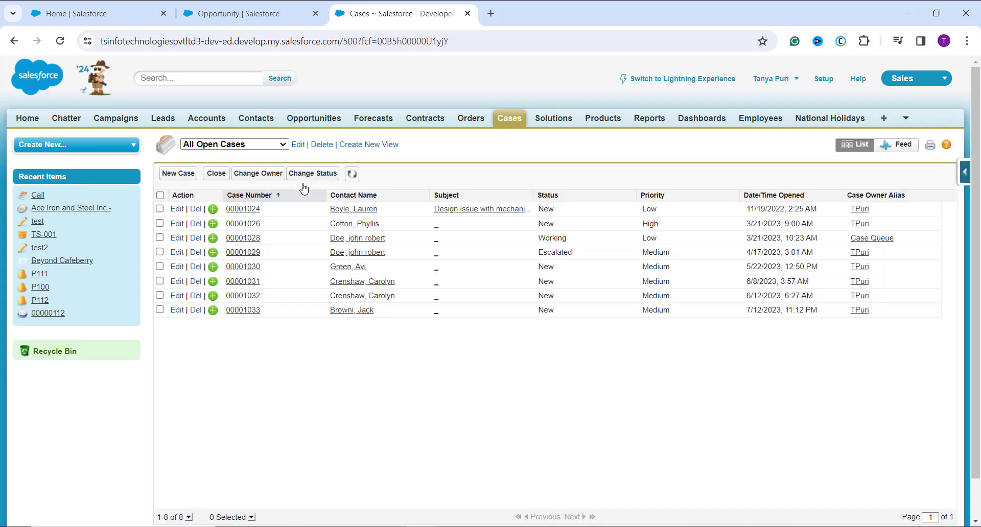
click(244, 282)
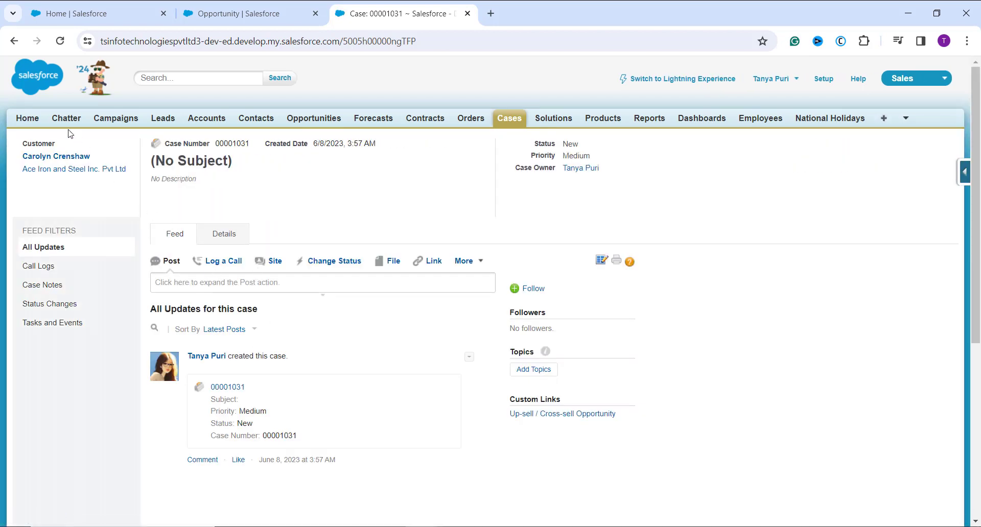
click(15, 43)
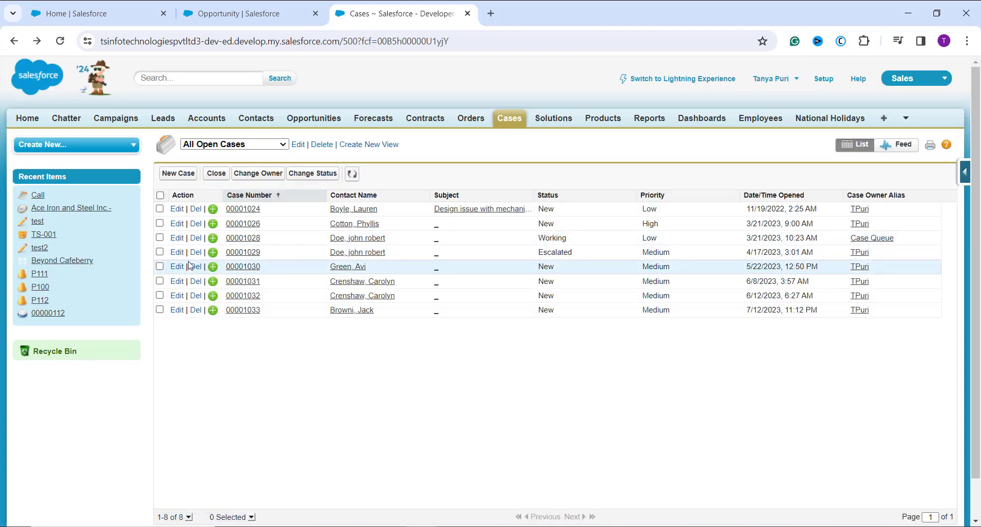
Edit the case opened on 5/22/2023, set Target Response Time to 10 and Initial Response Time to 15, and save it.
click(179, 267)
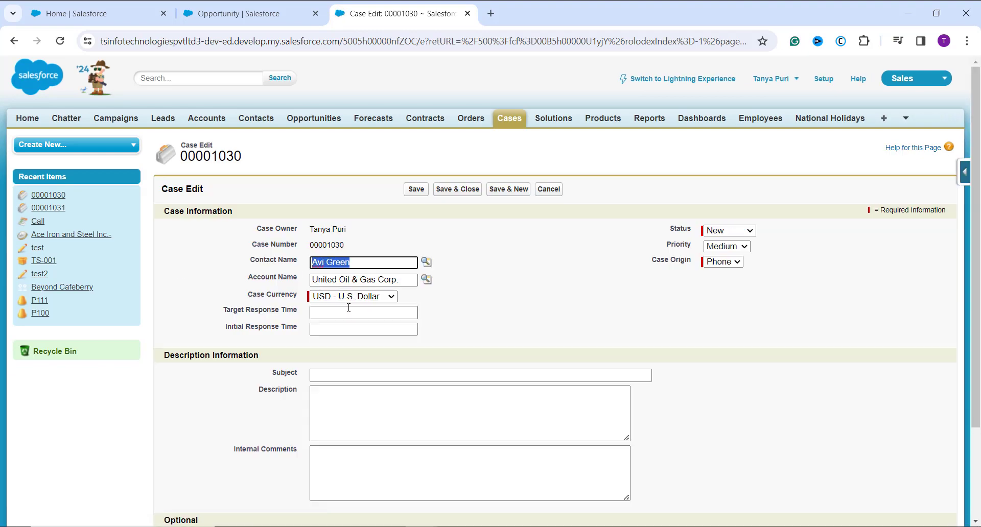
click(349, 311)
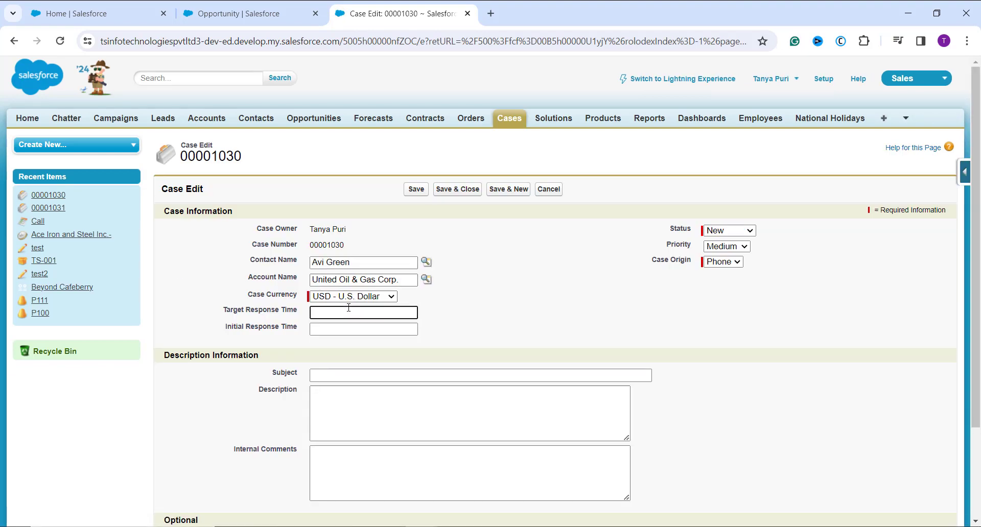
text(10)
click(340, 329)
text(15)
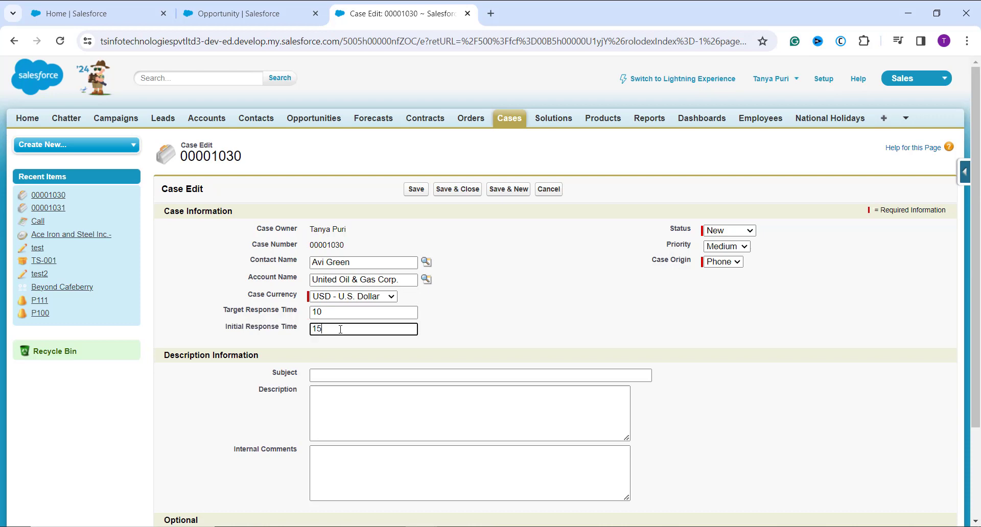
click(415, 190)
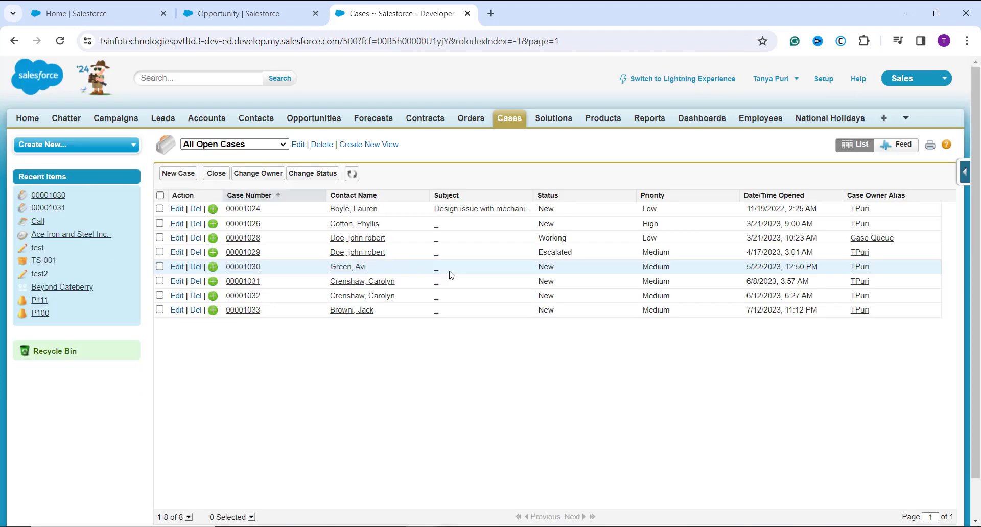
Open the details of the case opened on 5/22/2023 to examine its Response Time Variance.
click(240, 268)
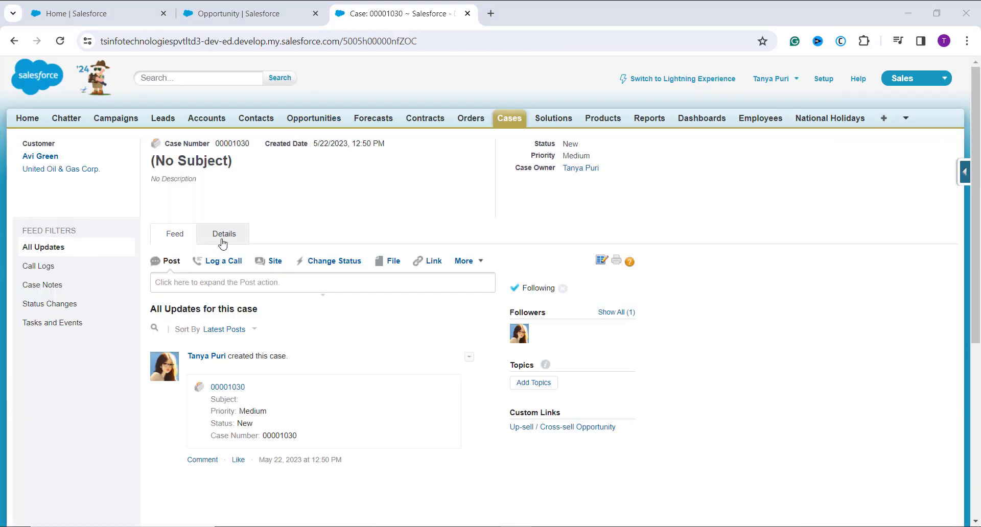
click(224, 239)
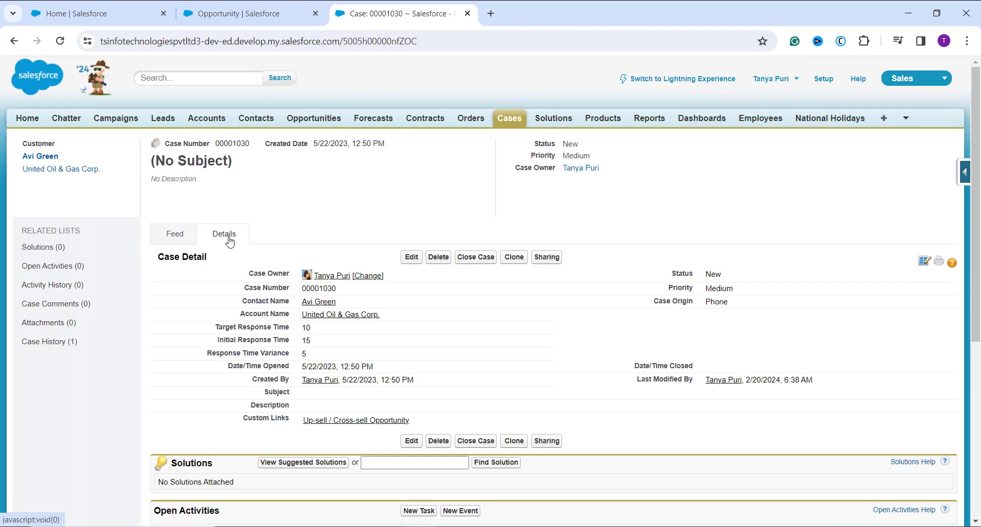